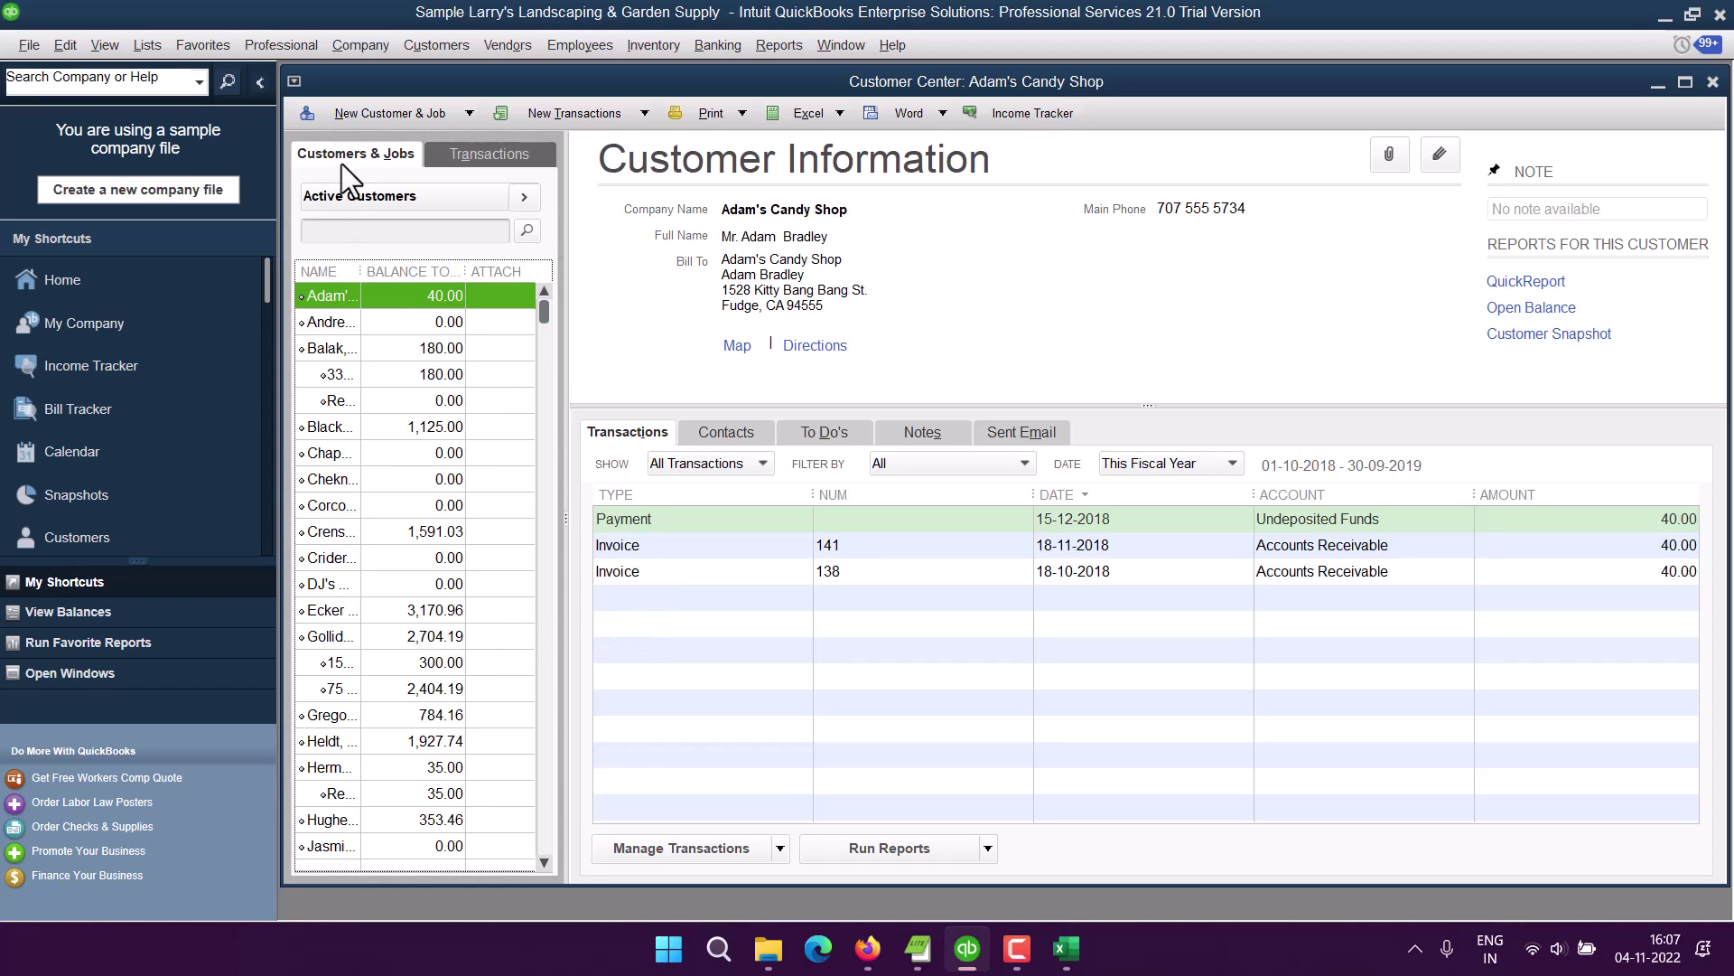
# Step: Start the Excel import for customers and go to the end of the customer list in Add/Edit Multiple List Entries
pyautogui.click(470, 112)
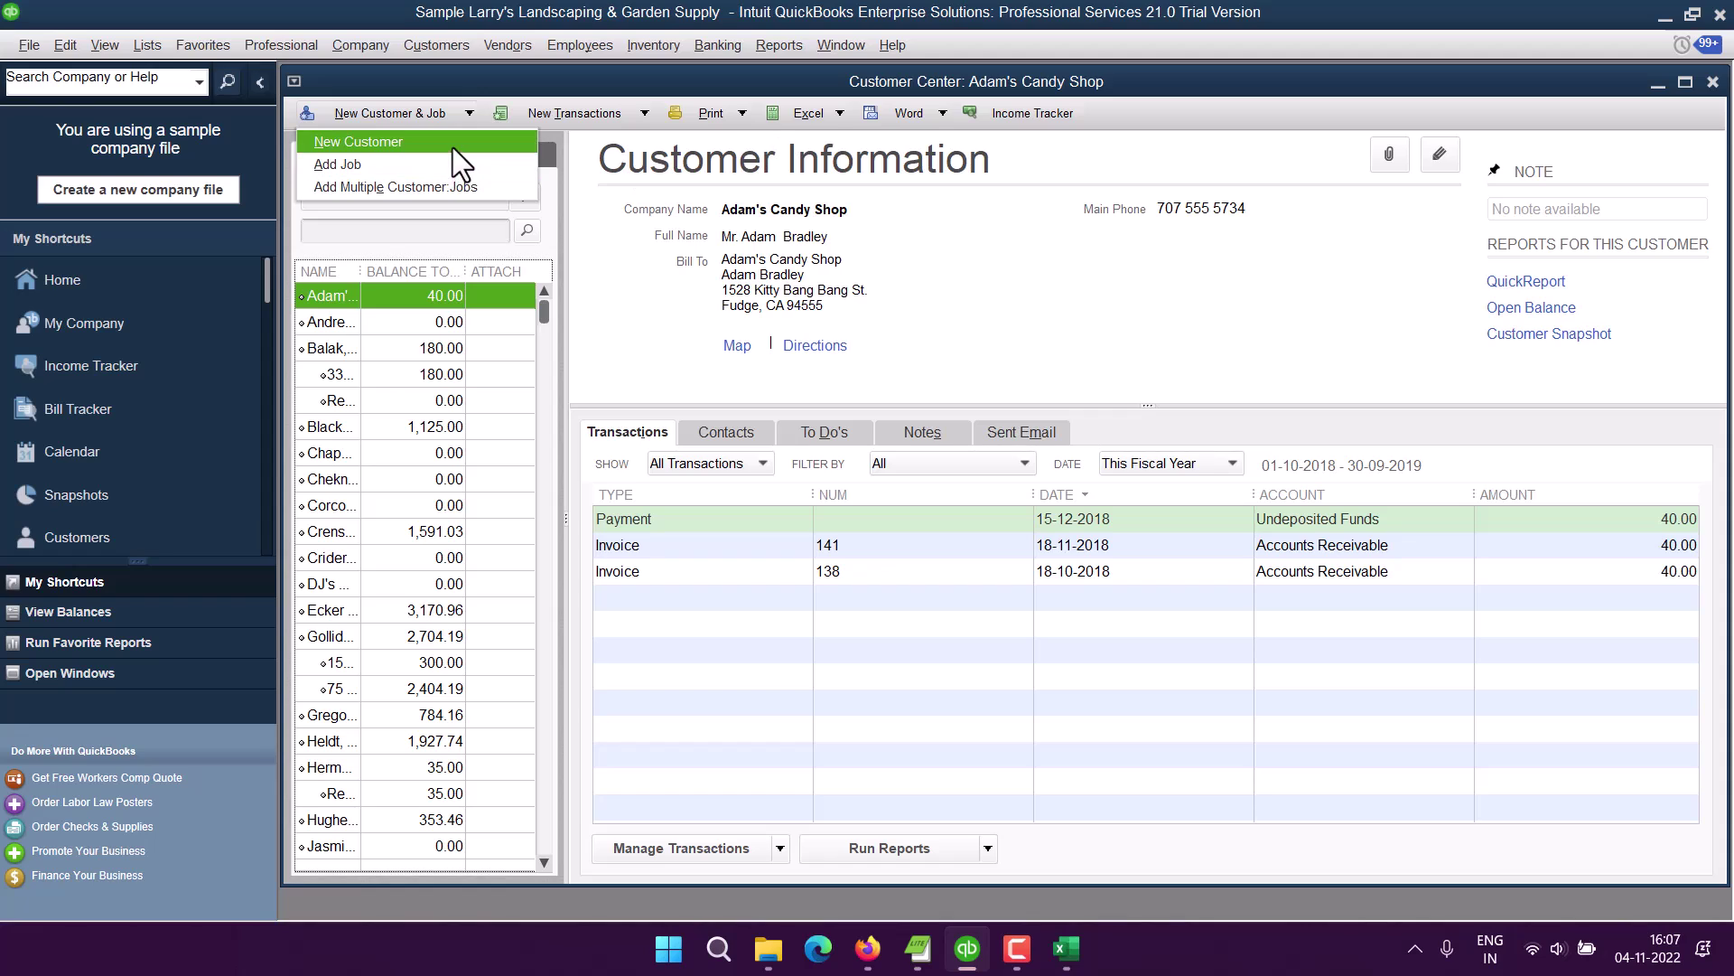
pyautogui.click(838, 115)
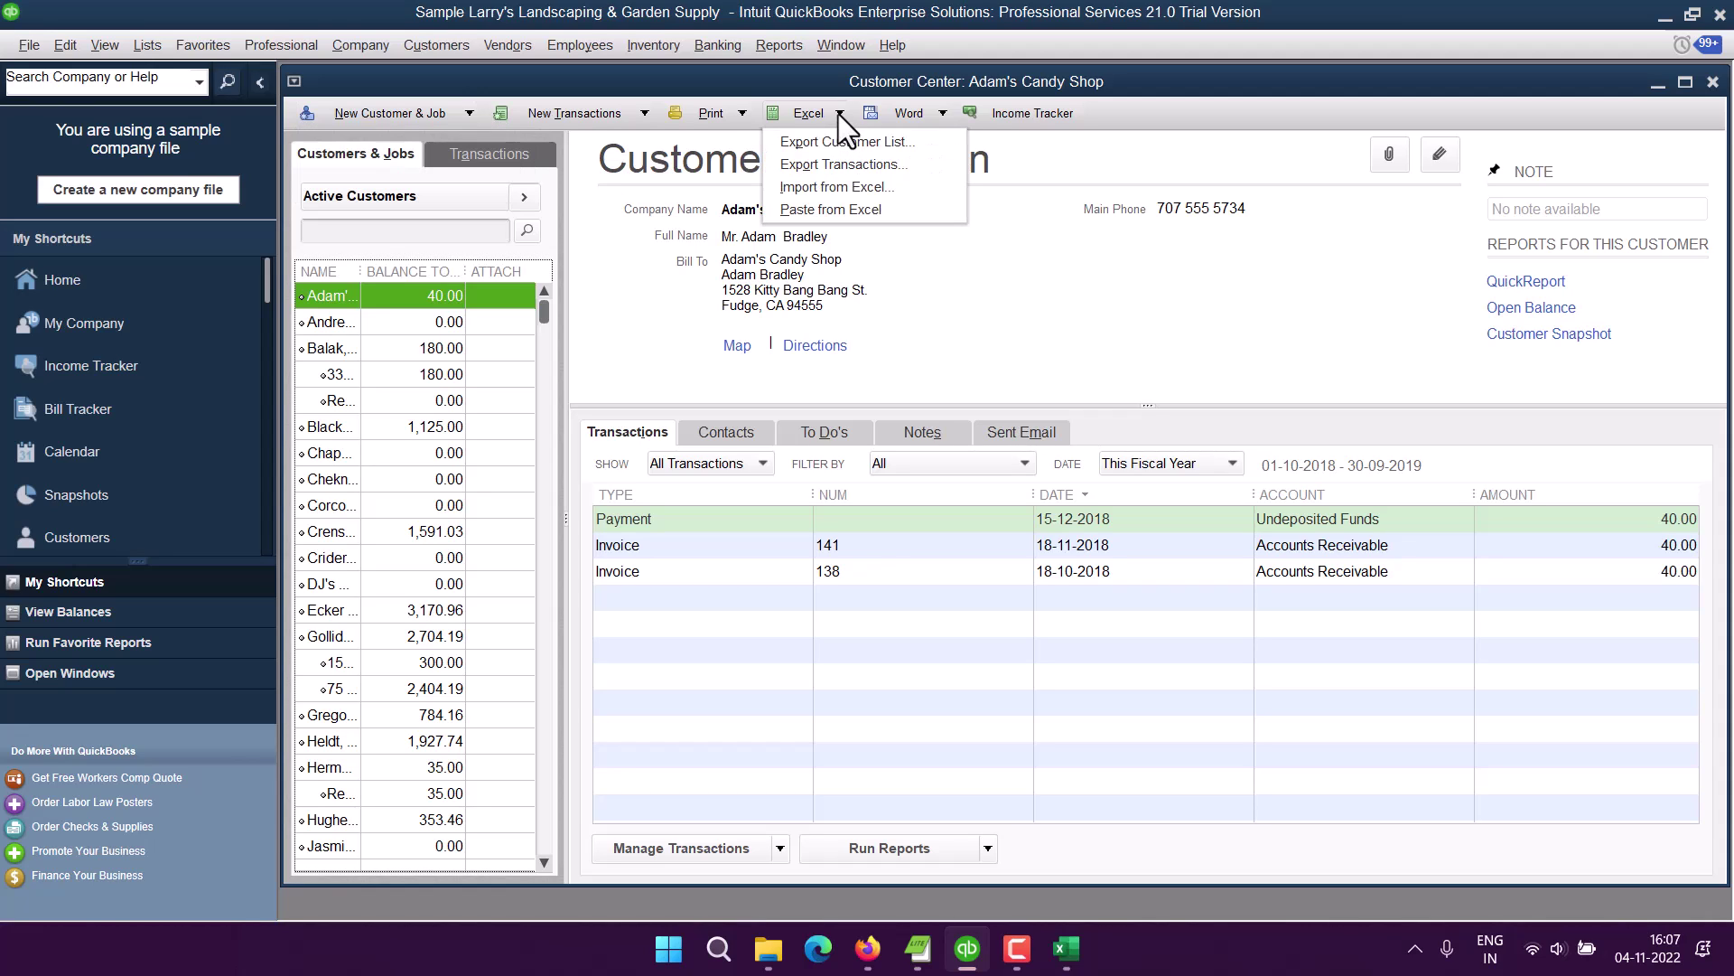
pyautogui.click(806, 187)
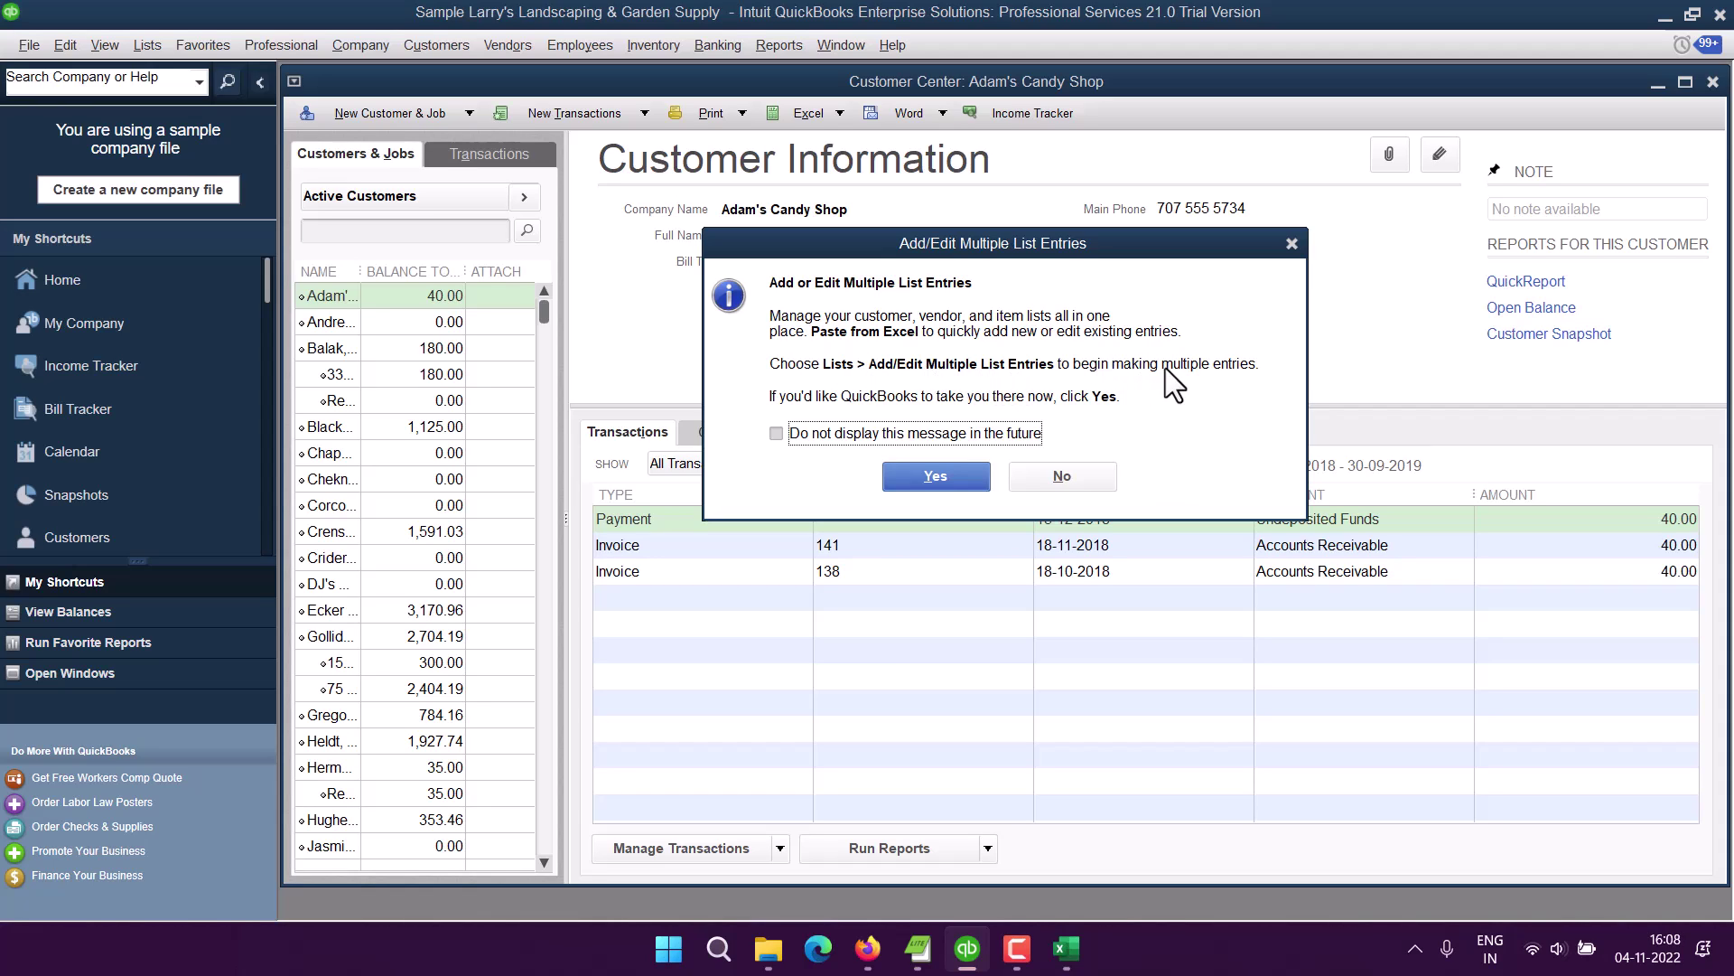
pyautogui.click(959, 484)
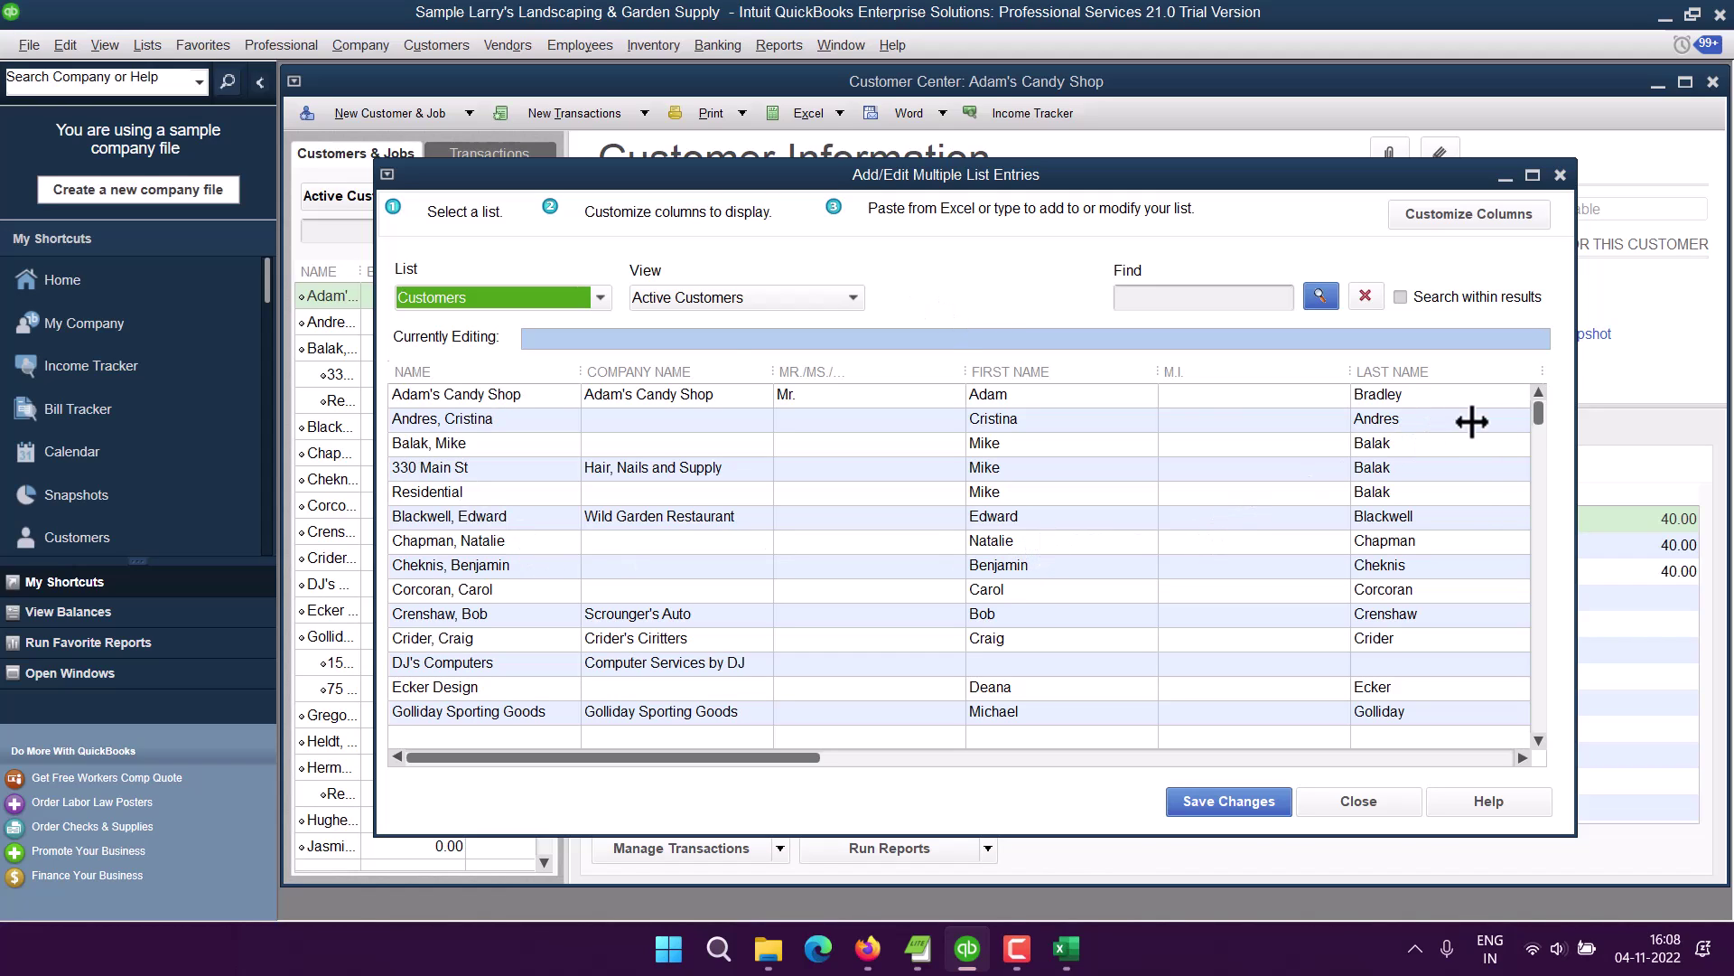
pyautogui.moveTo(1539, 414); pyautogui.dragTo(1543, 742)
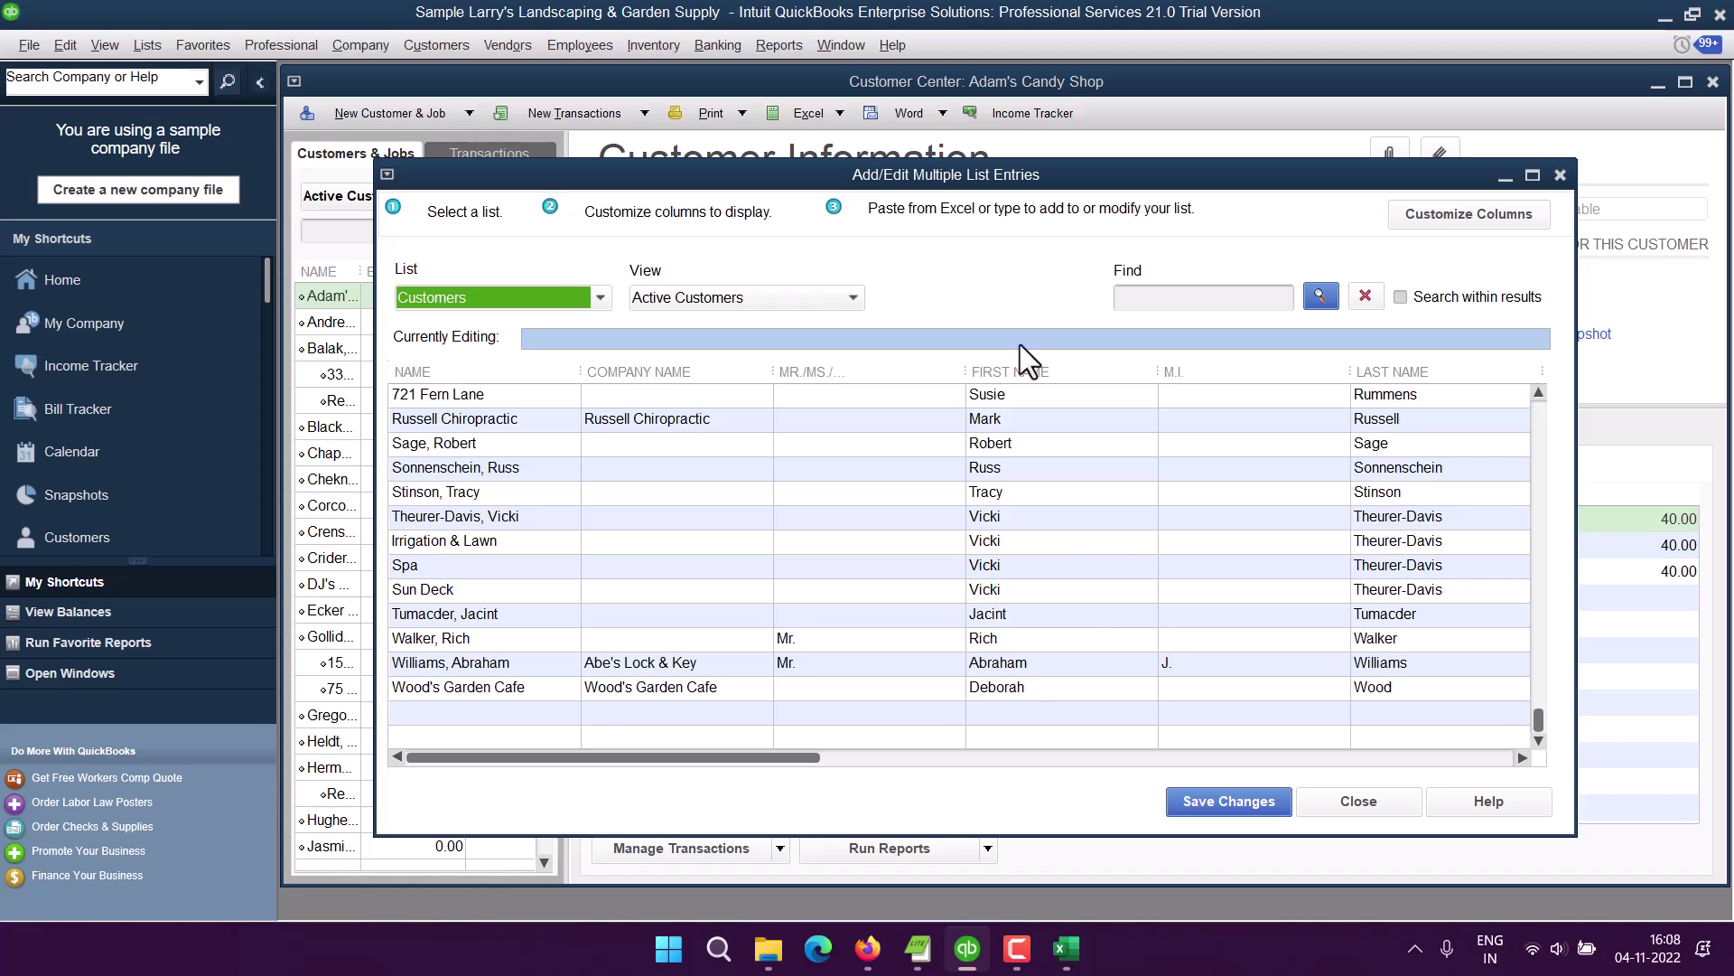
# Step: Copy the name and email cells B2:D3 from users.csv in Excel and return to QuickBooks
pyautogui.click(1067, 946)
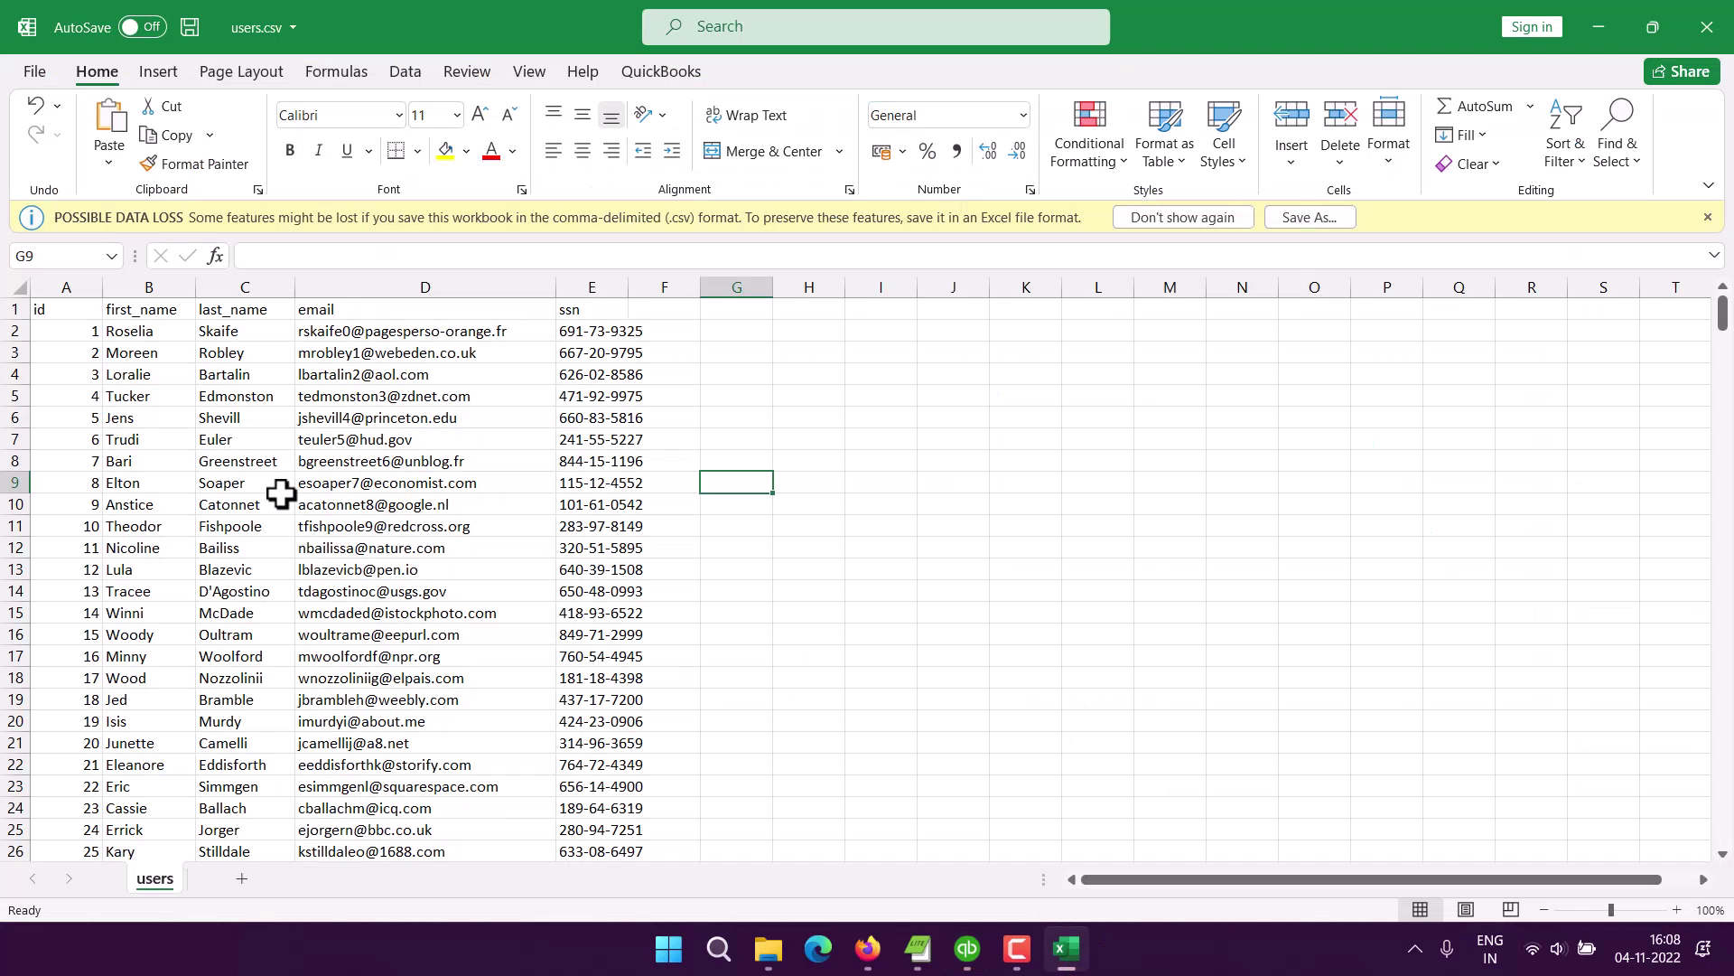
pyautogui.click(125, 335)
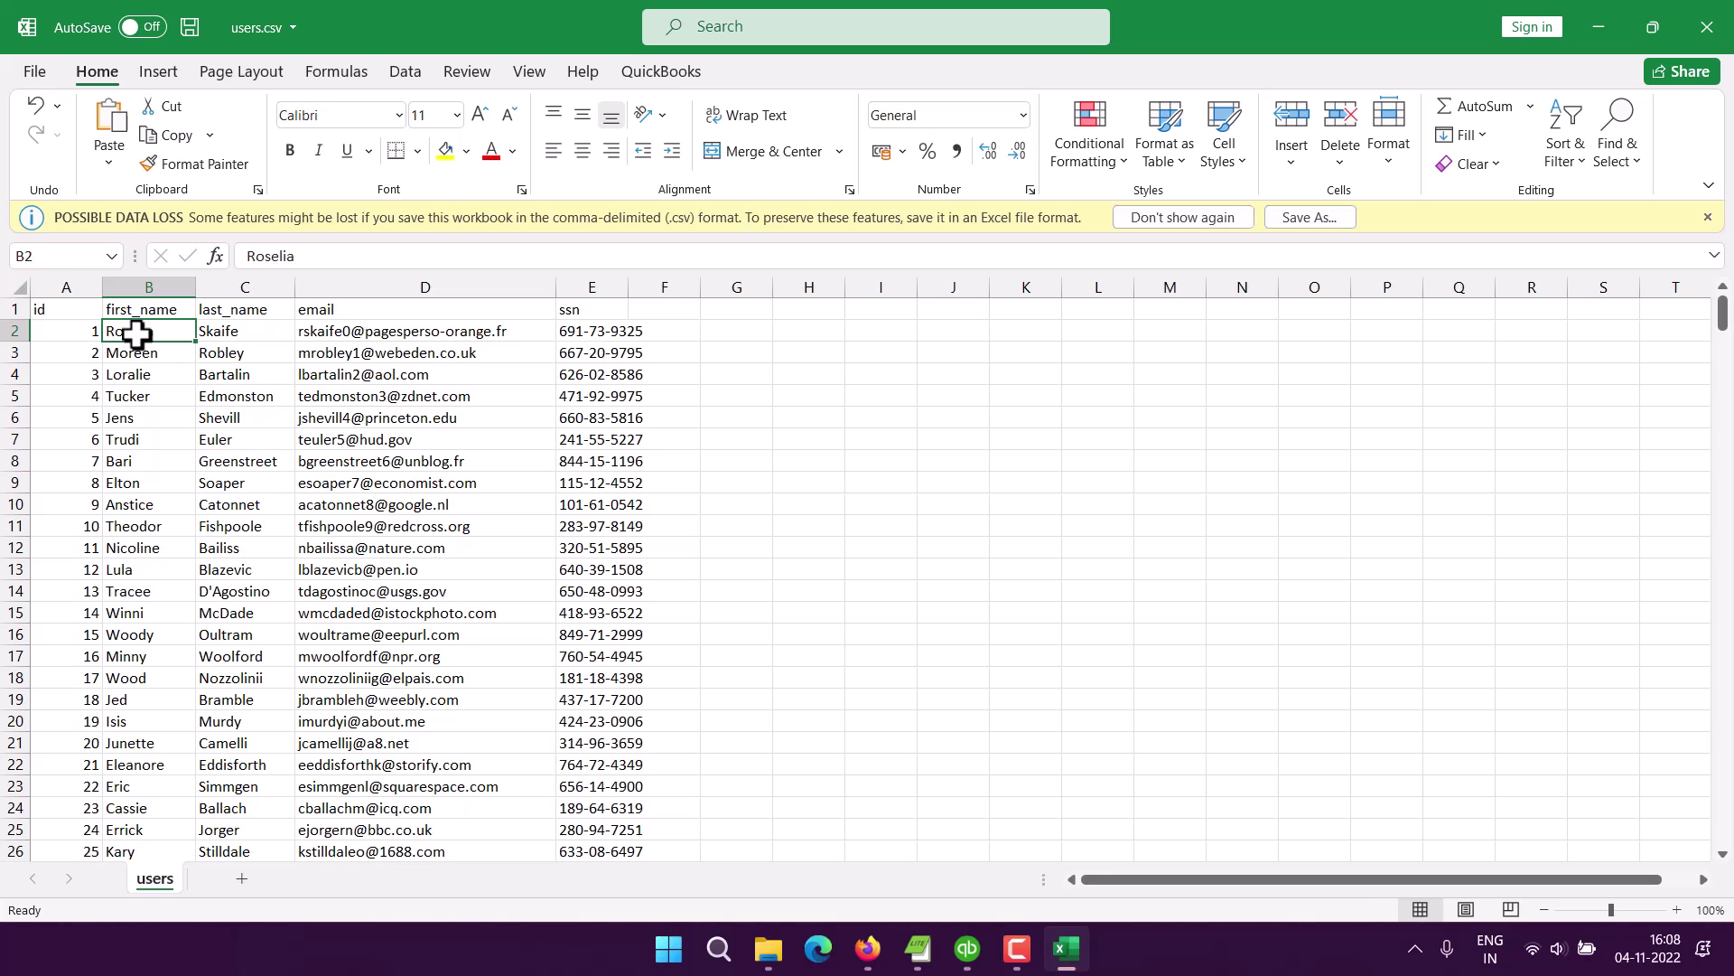
pyautogui.moveTo(135, 334); pyautogui.dragTo(405, 347)
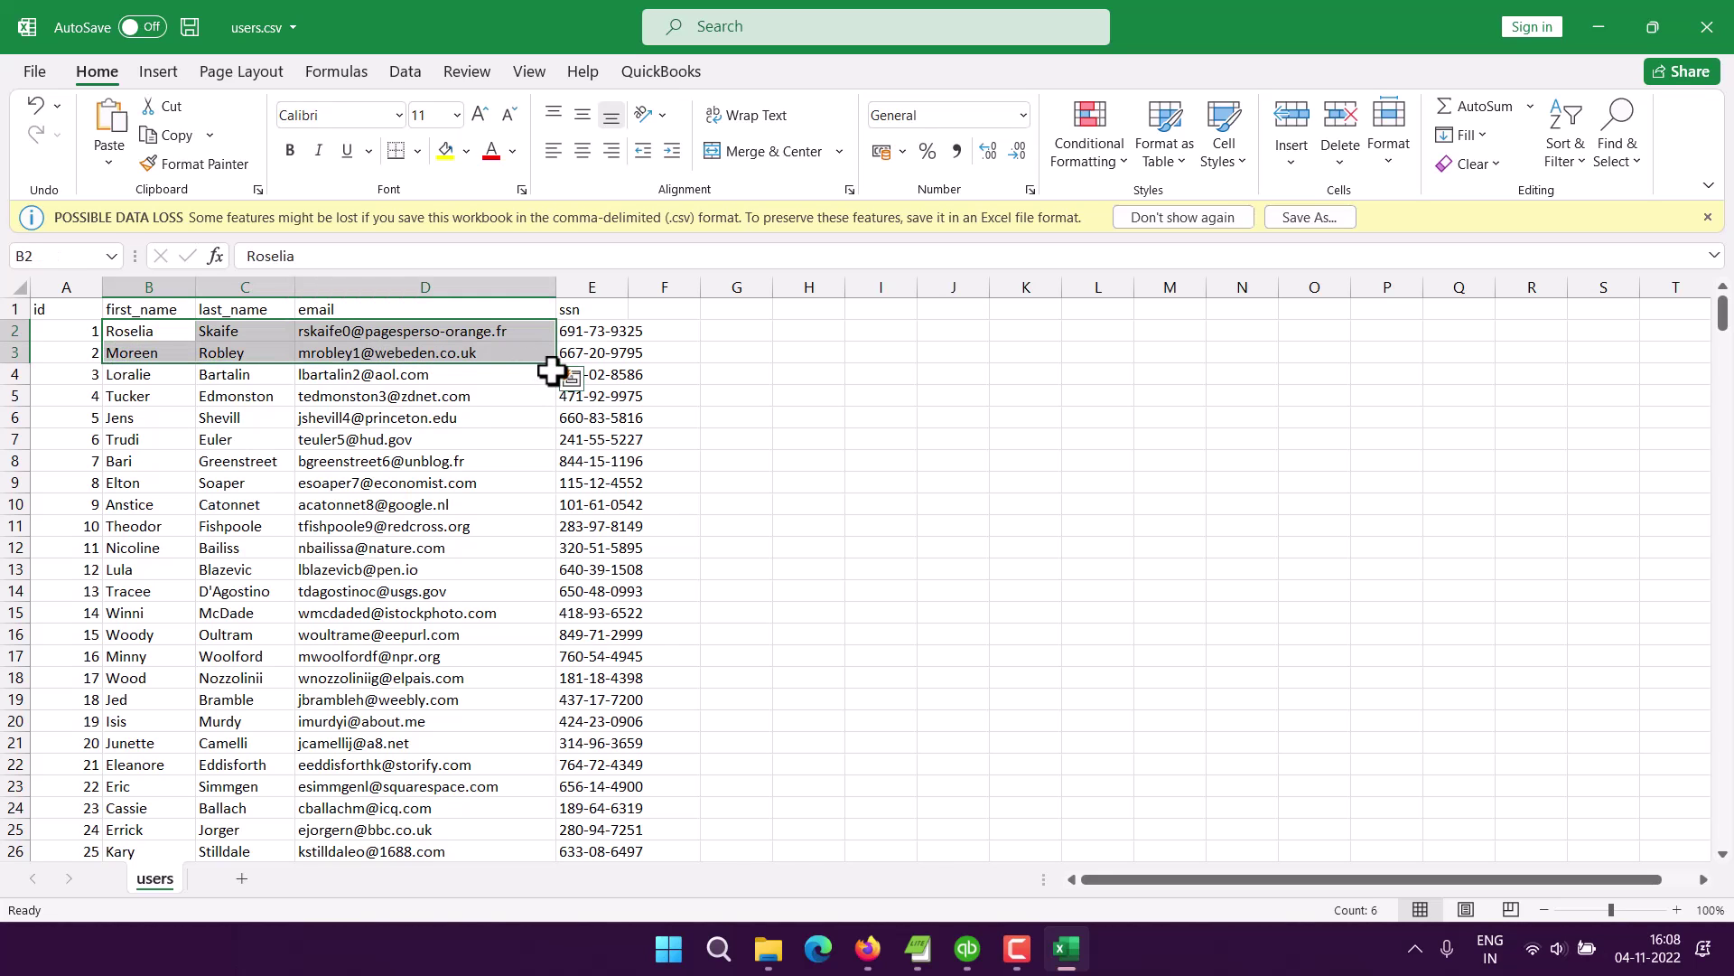
pyautogui.hotkey('ctrl', 'c')
pyautogui.hotkey('alt', 'Tab')
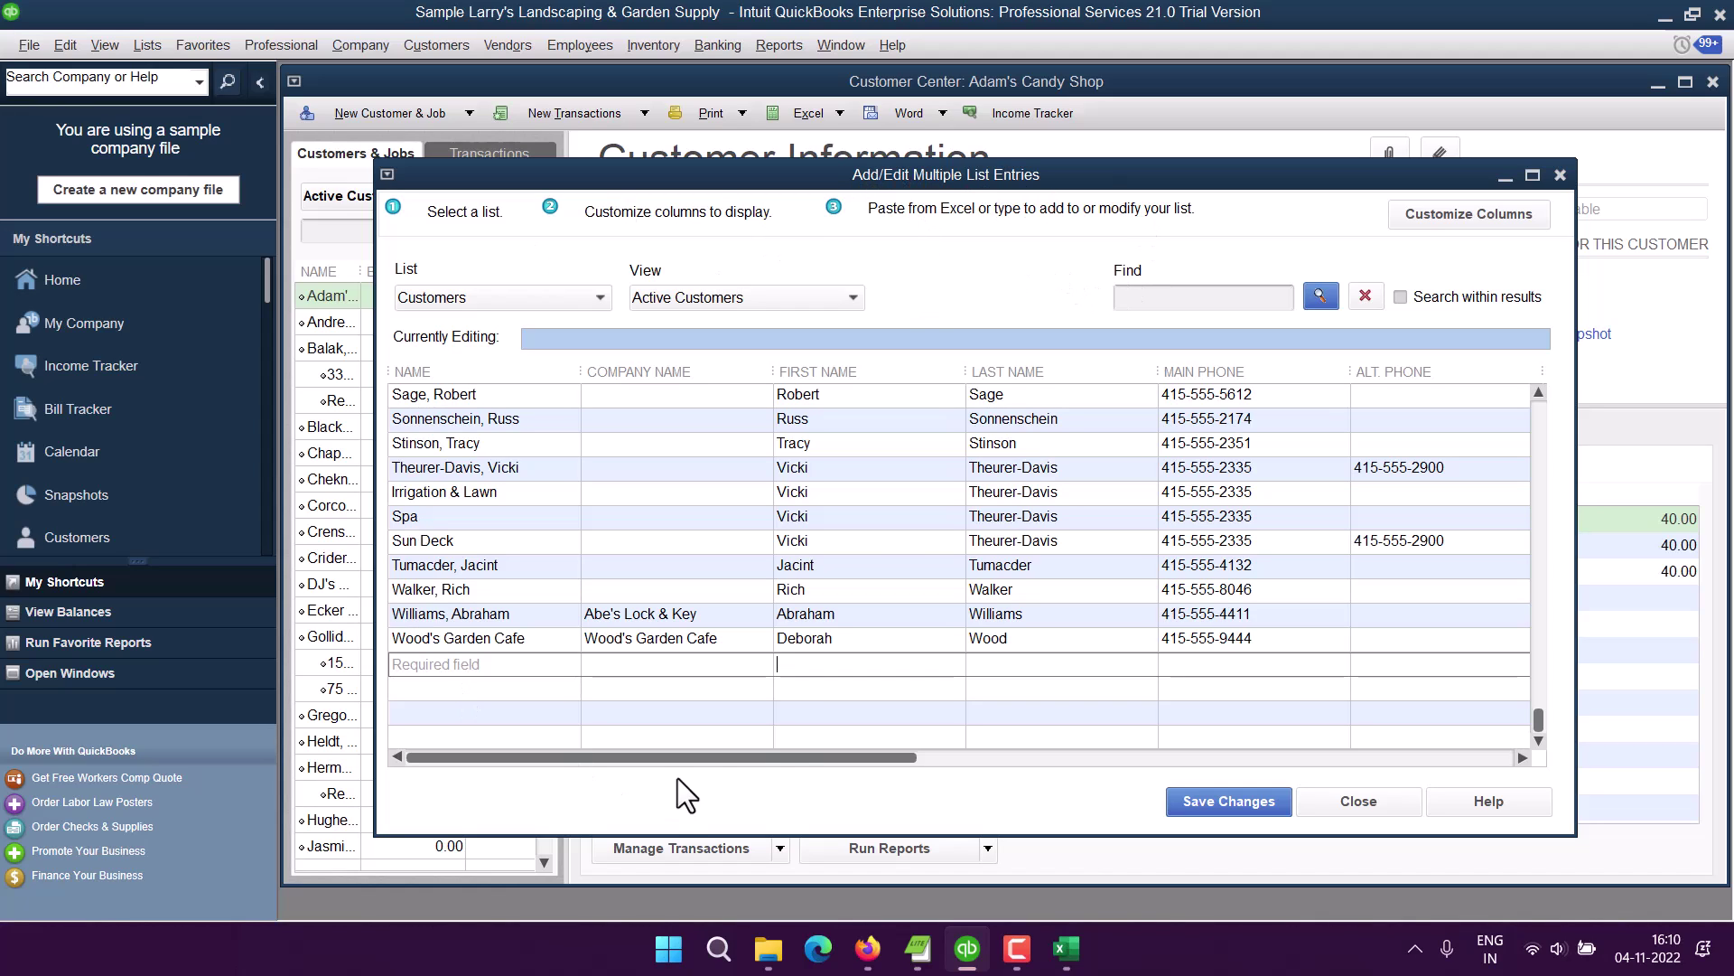
# Step: Keep the Customers list selected and set its view to All Customers
pyautogui.click(435, 302)
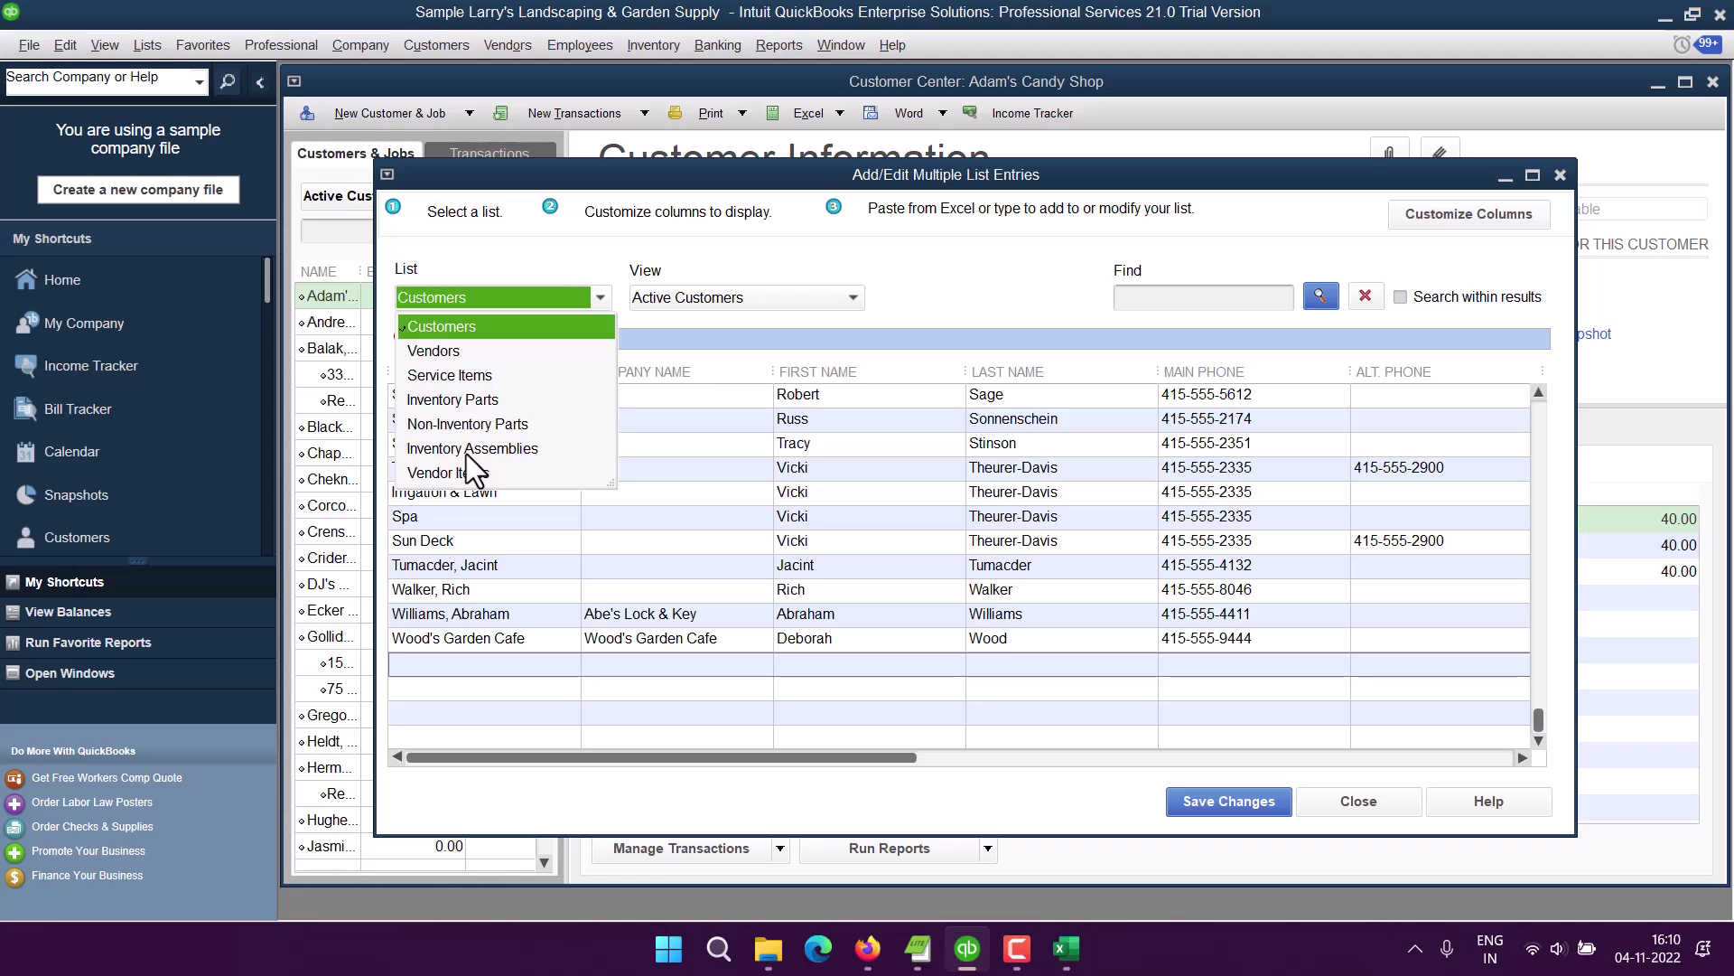
pyautogui.click(553, 230)
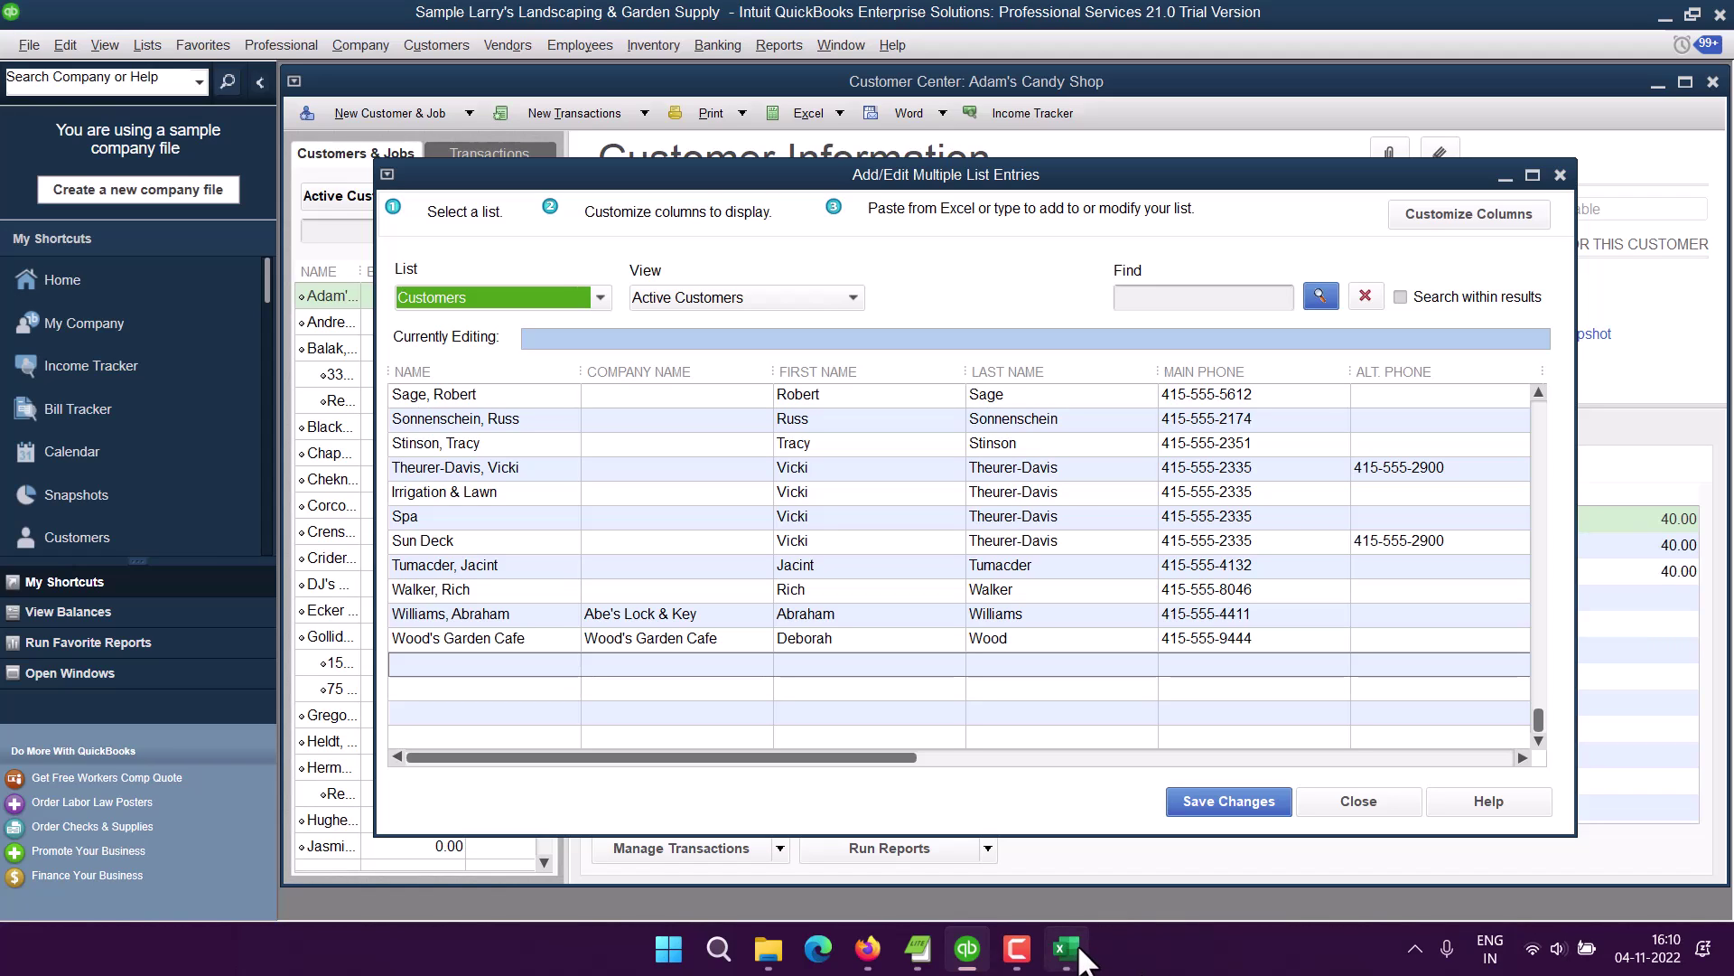
pyautogui.click(693, 298)
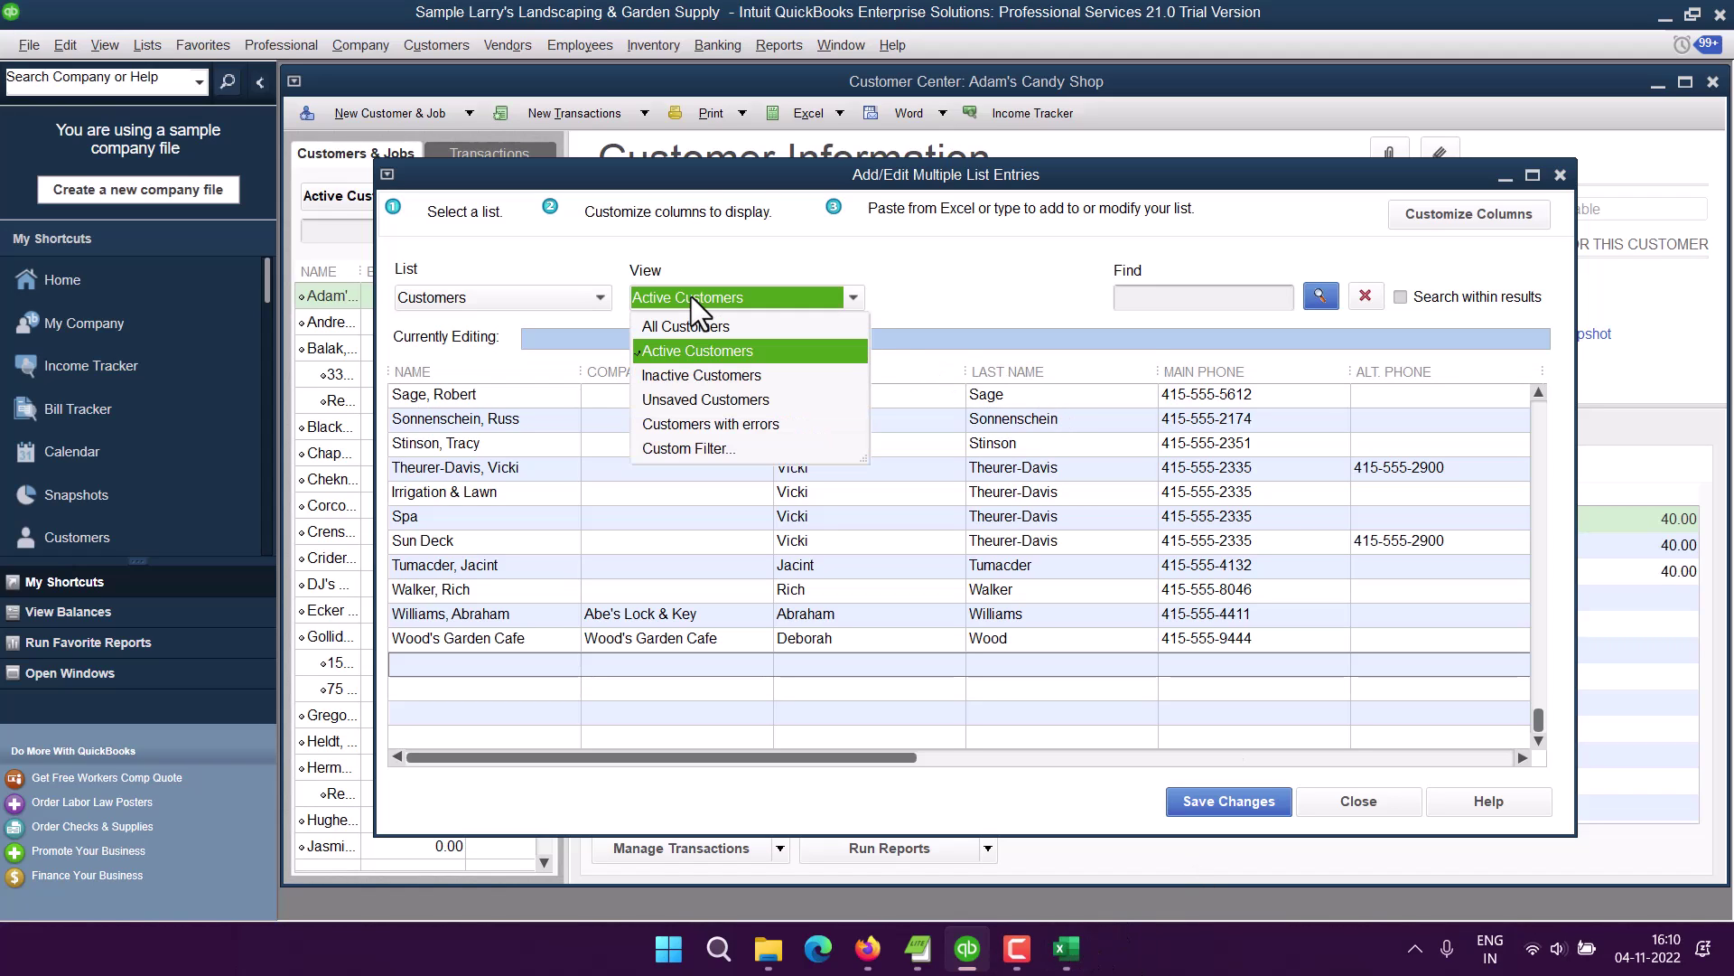
pyautogui.click(670, 326)
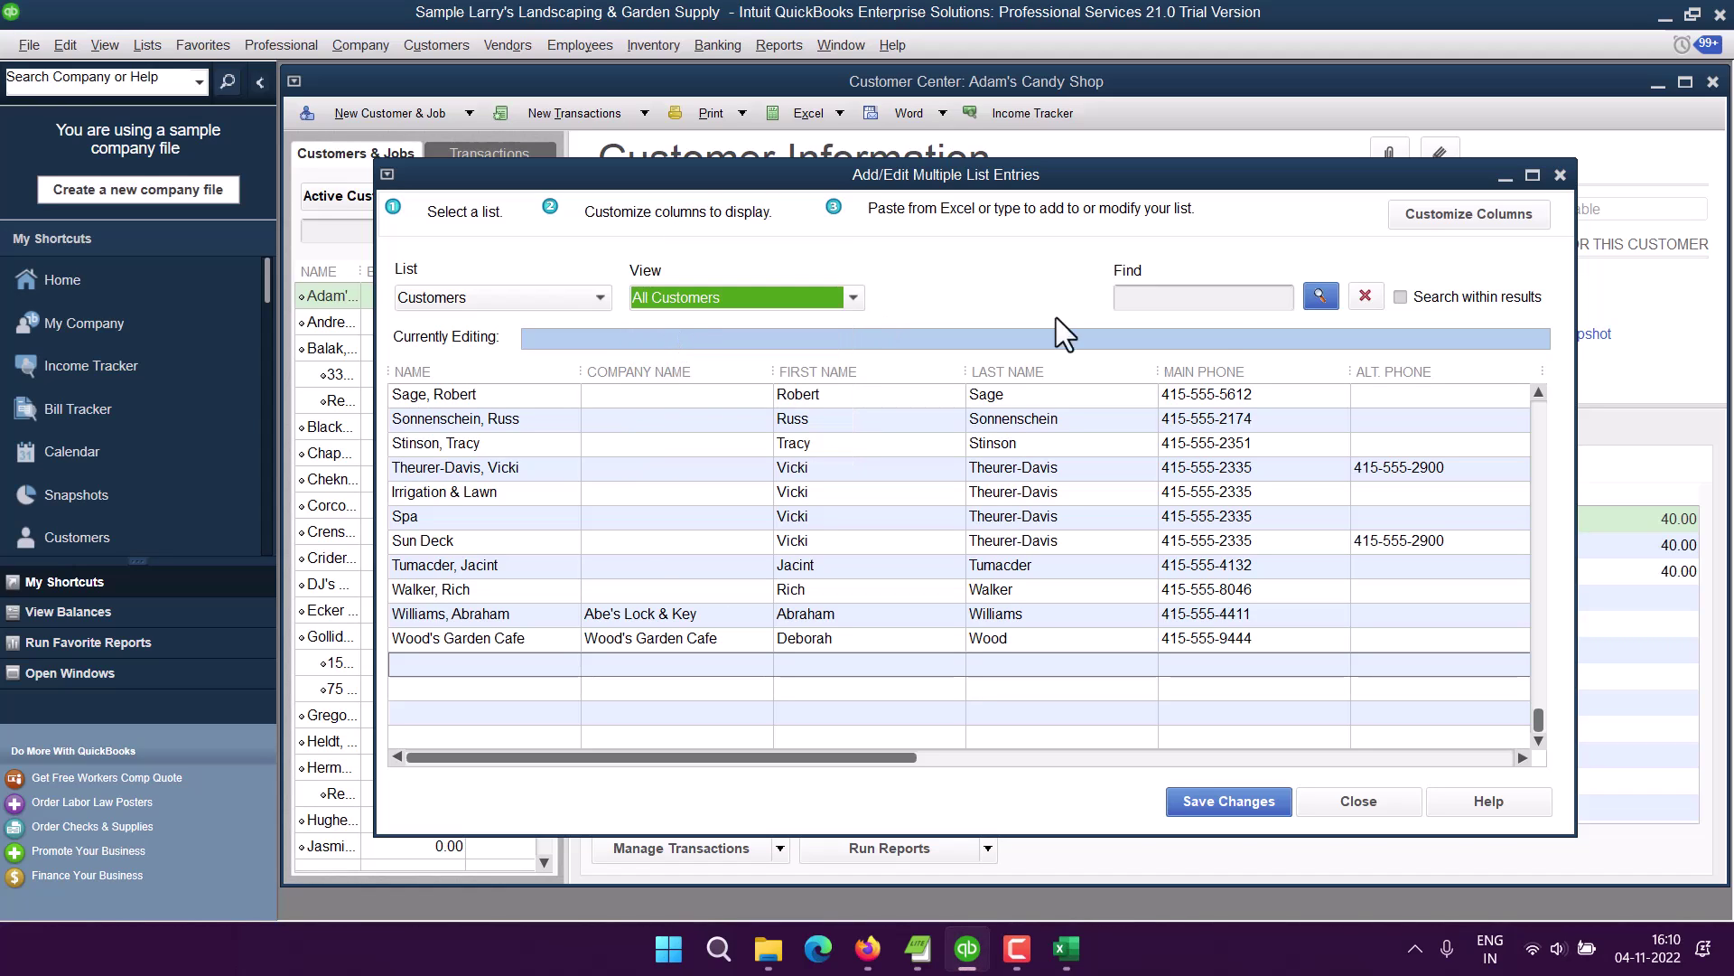
pyautogui.click(1202, 291)
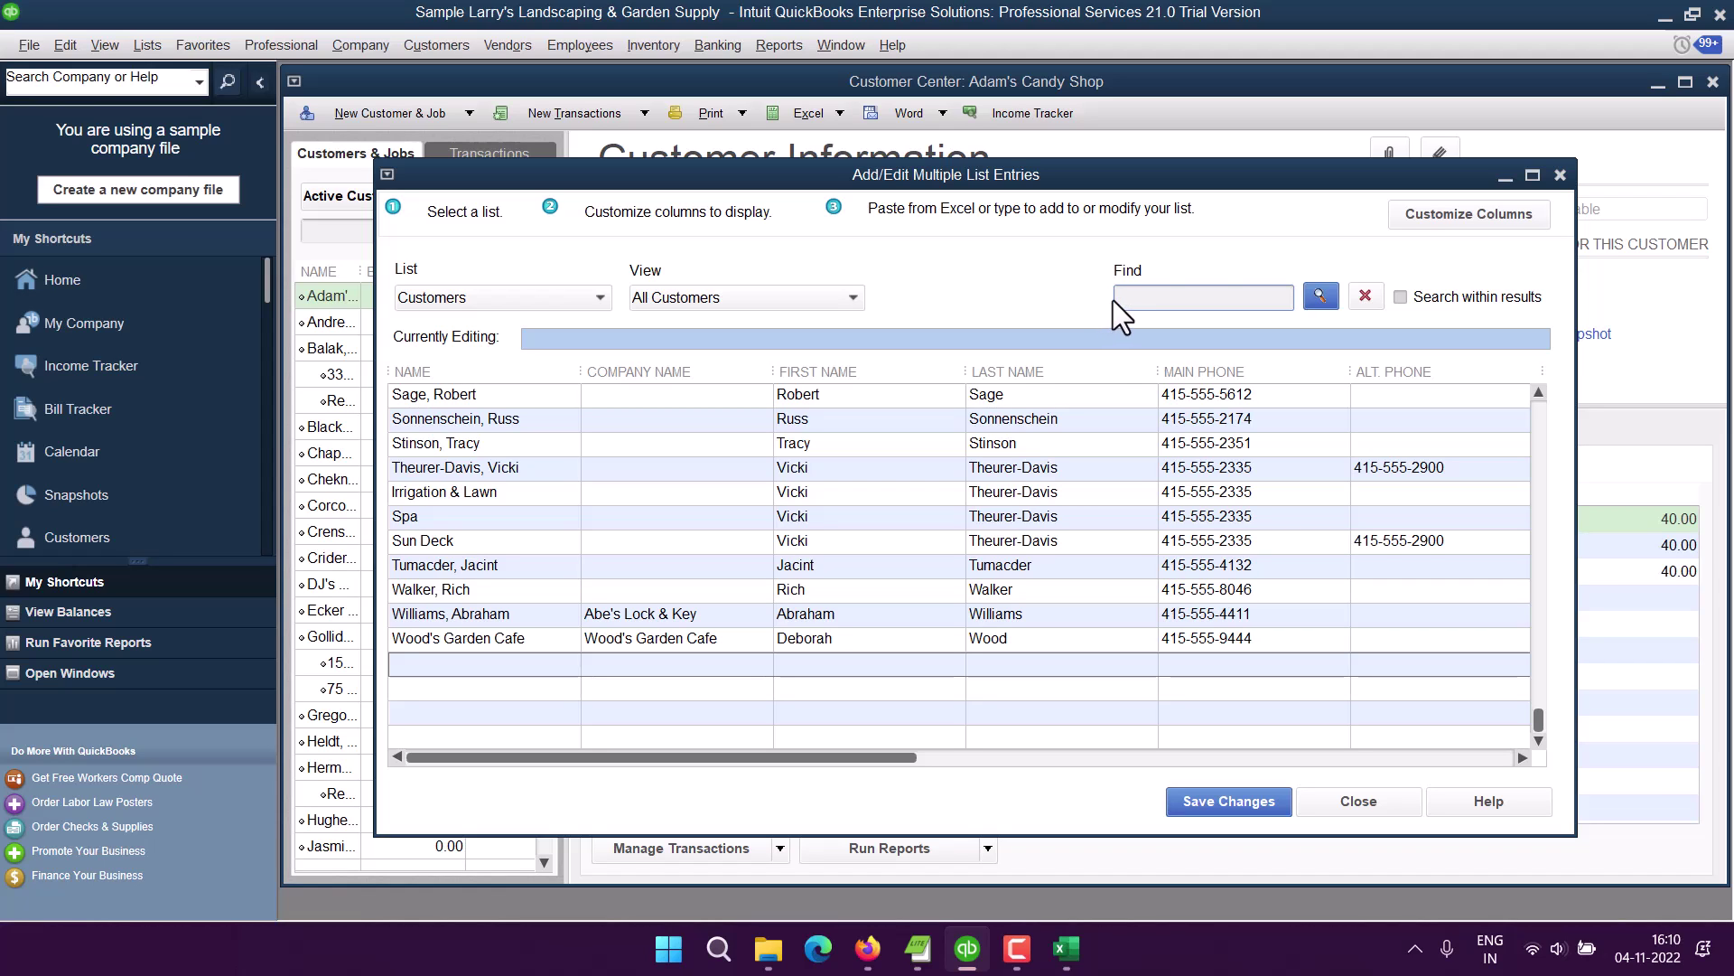
# Step: Open the column customization and remove CC Email from the chosen columns
pyautogui.click(1421, 218)
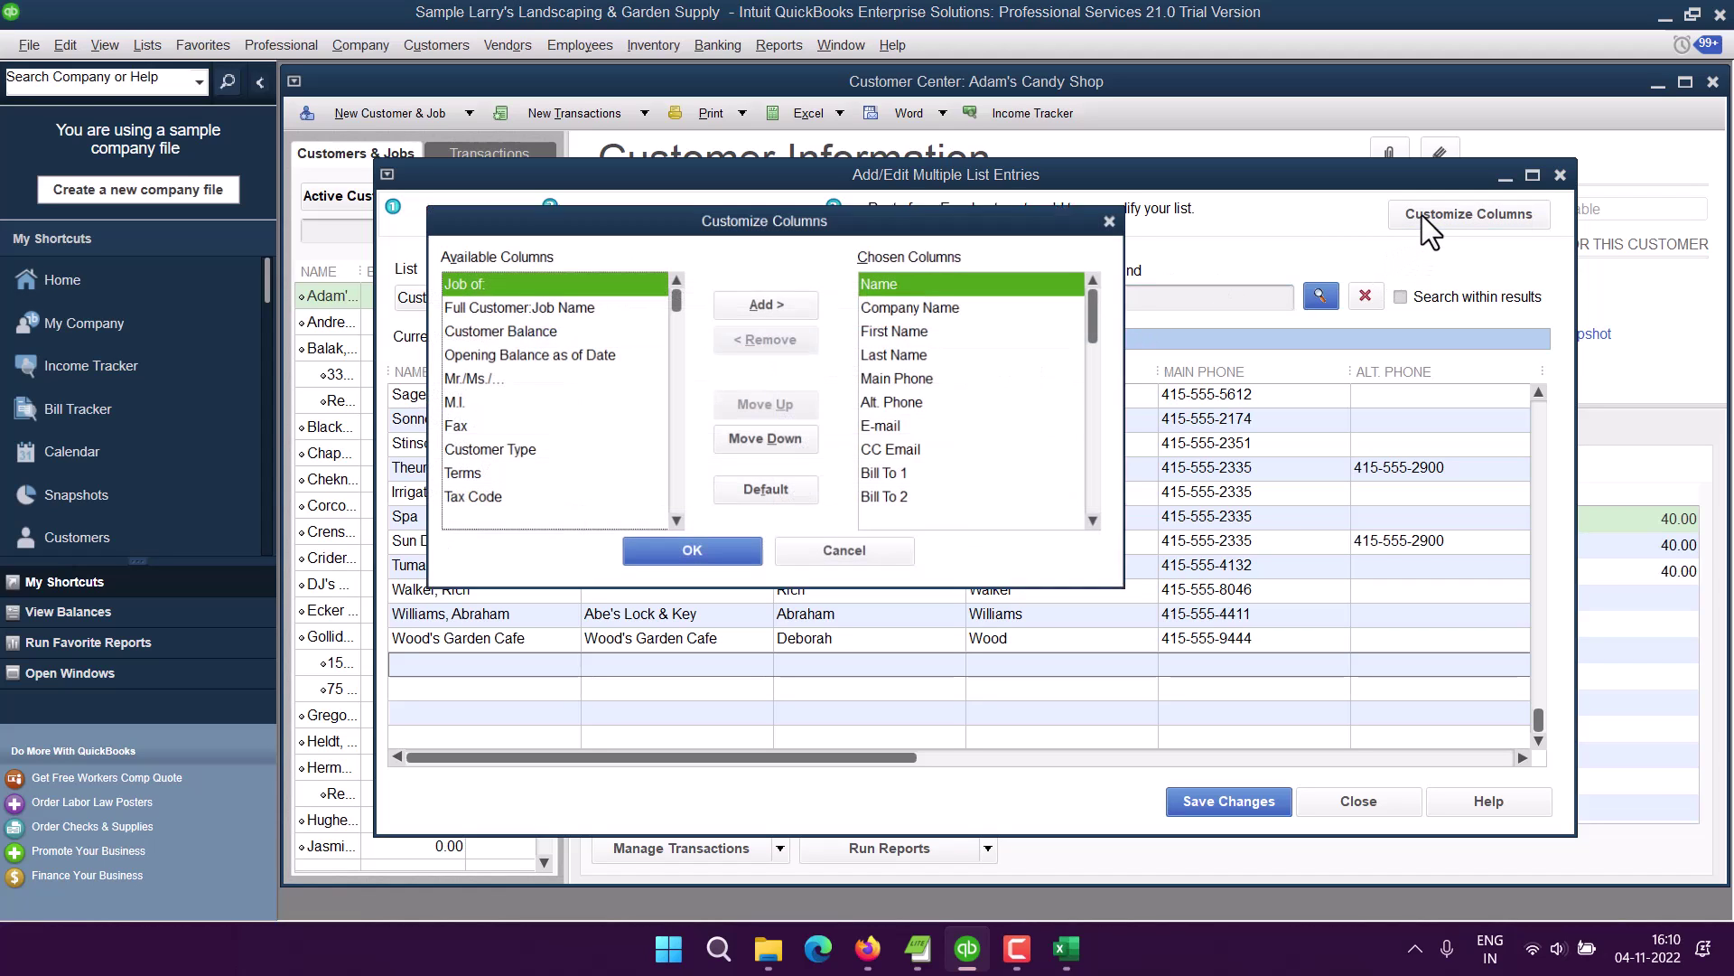
pyautogui.click(896, 451)
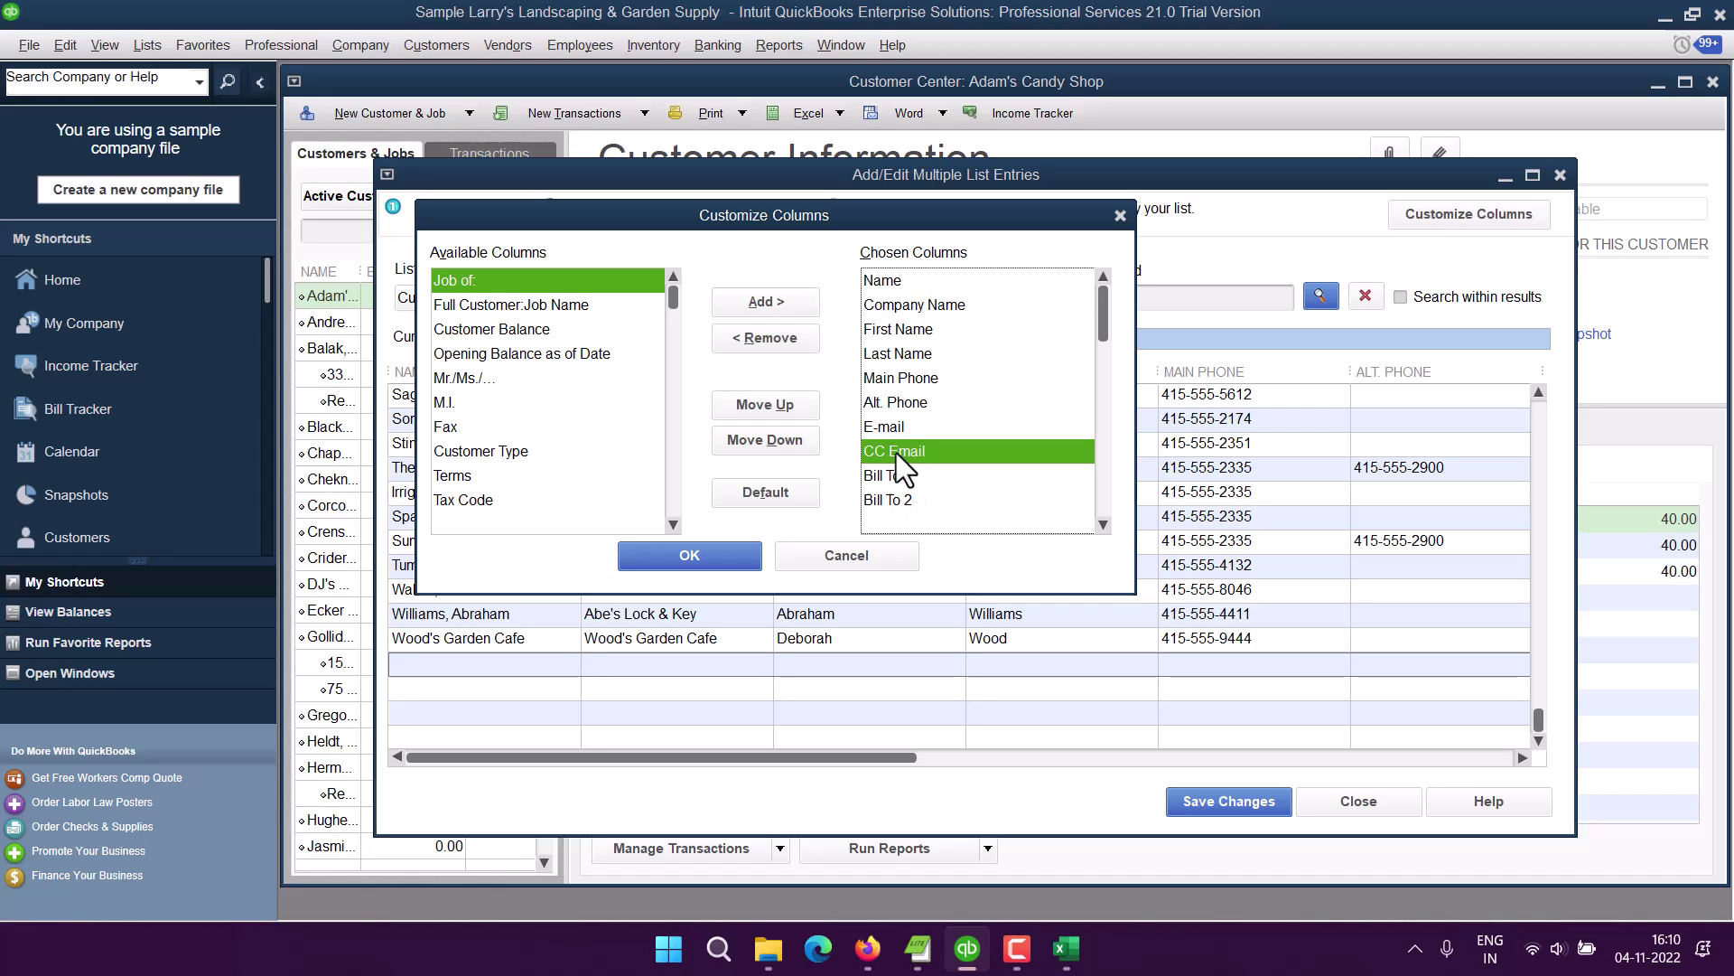
pyautogui.click(792, 341)
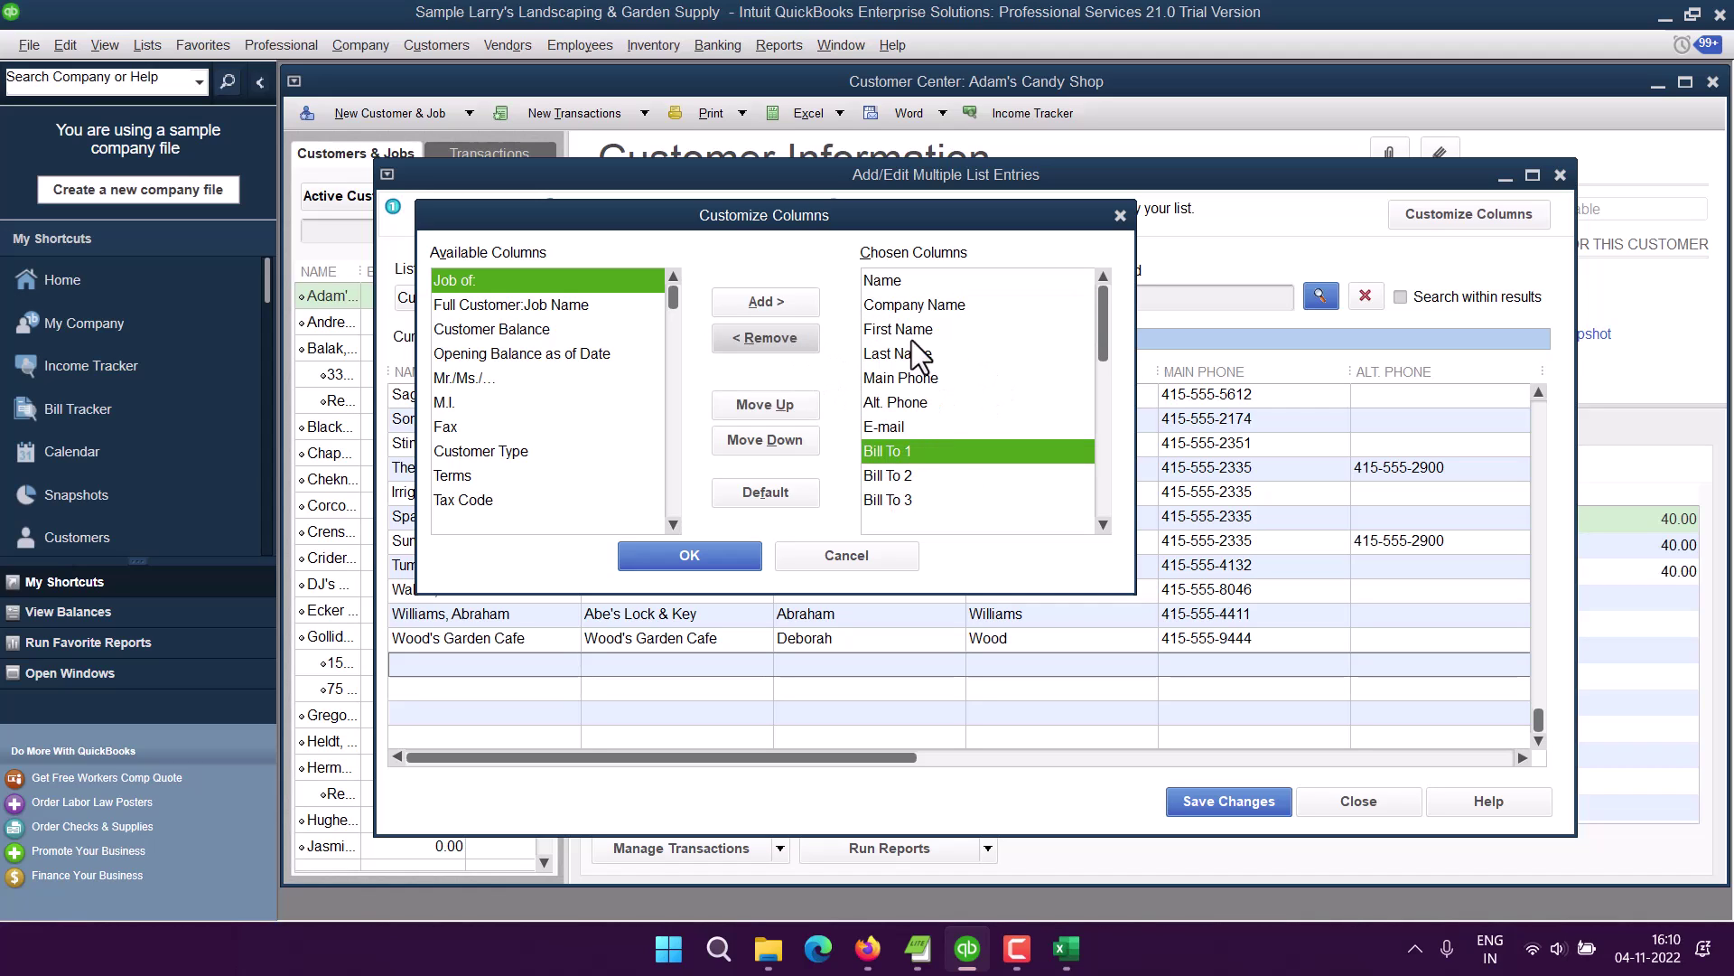
# Step: Add Customer Type from the available columns to the chosen columns
pyautogui.click(502, 307)
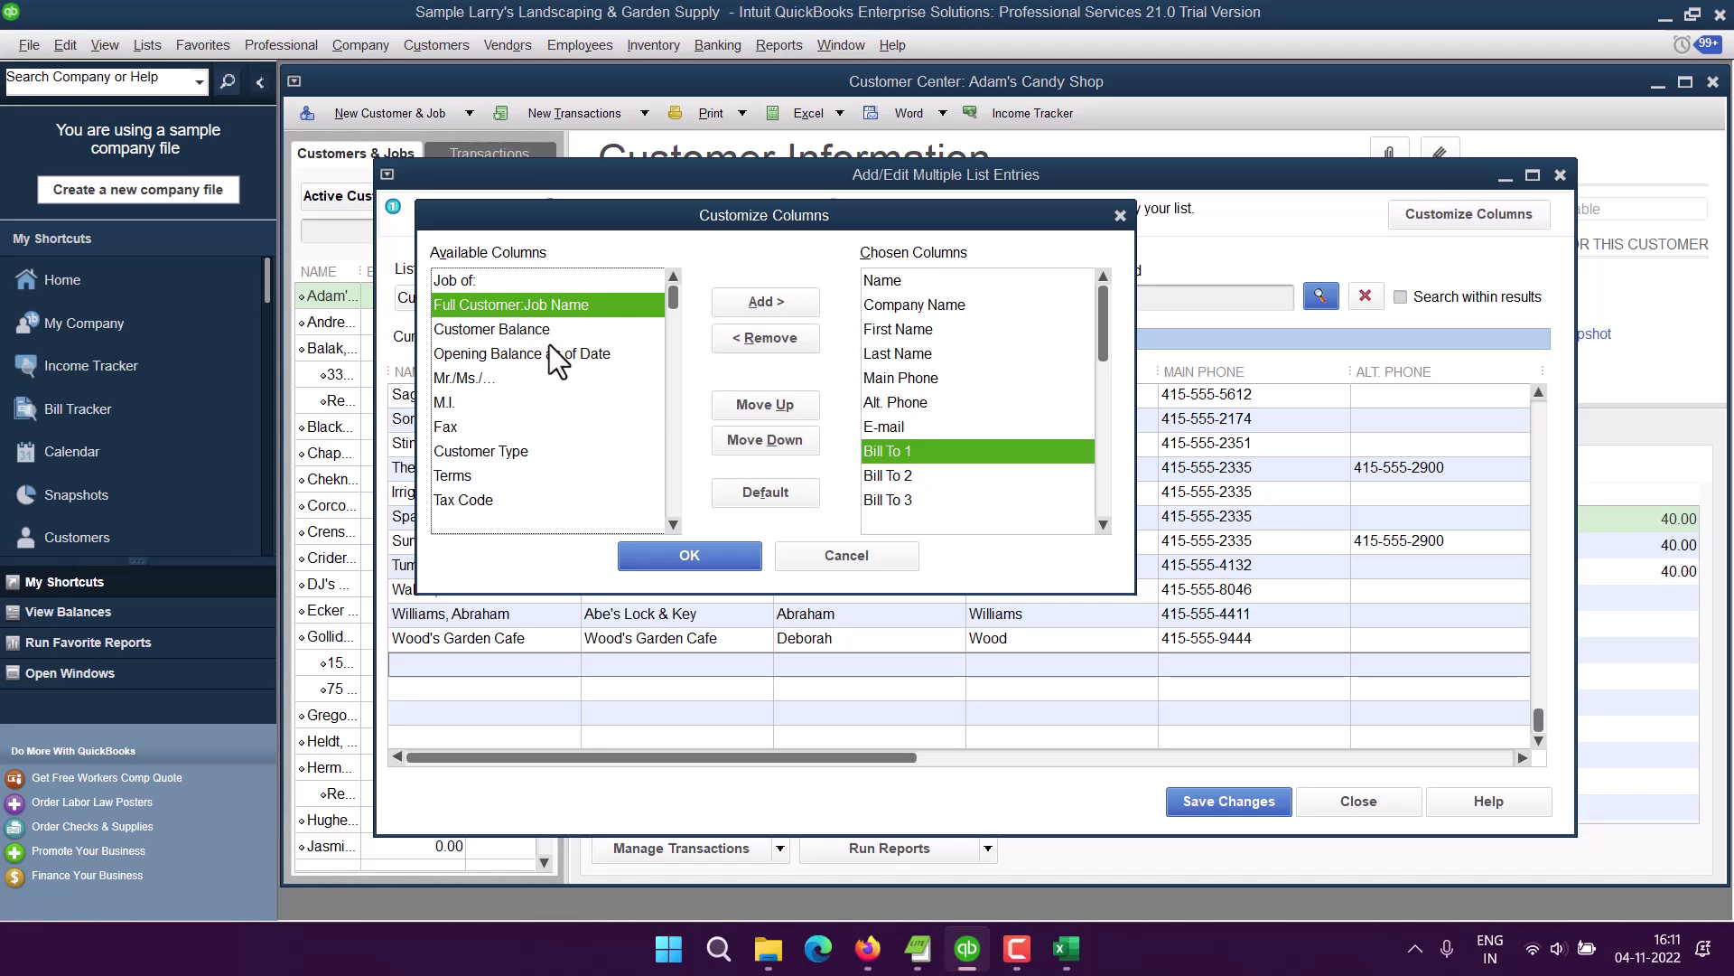
pyautogui.scroll(-3, 558, 422)
pyautogui.scroll(3, 534, 399)
pyautogui.click(511, 450)
pyautogui.click(766, 302)
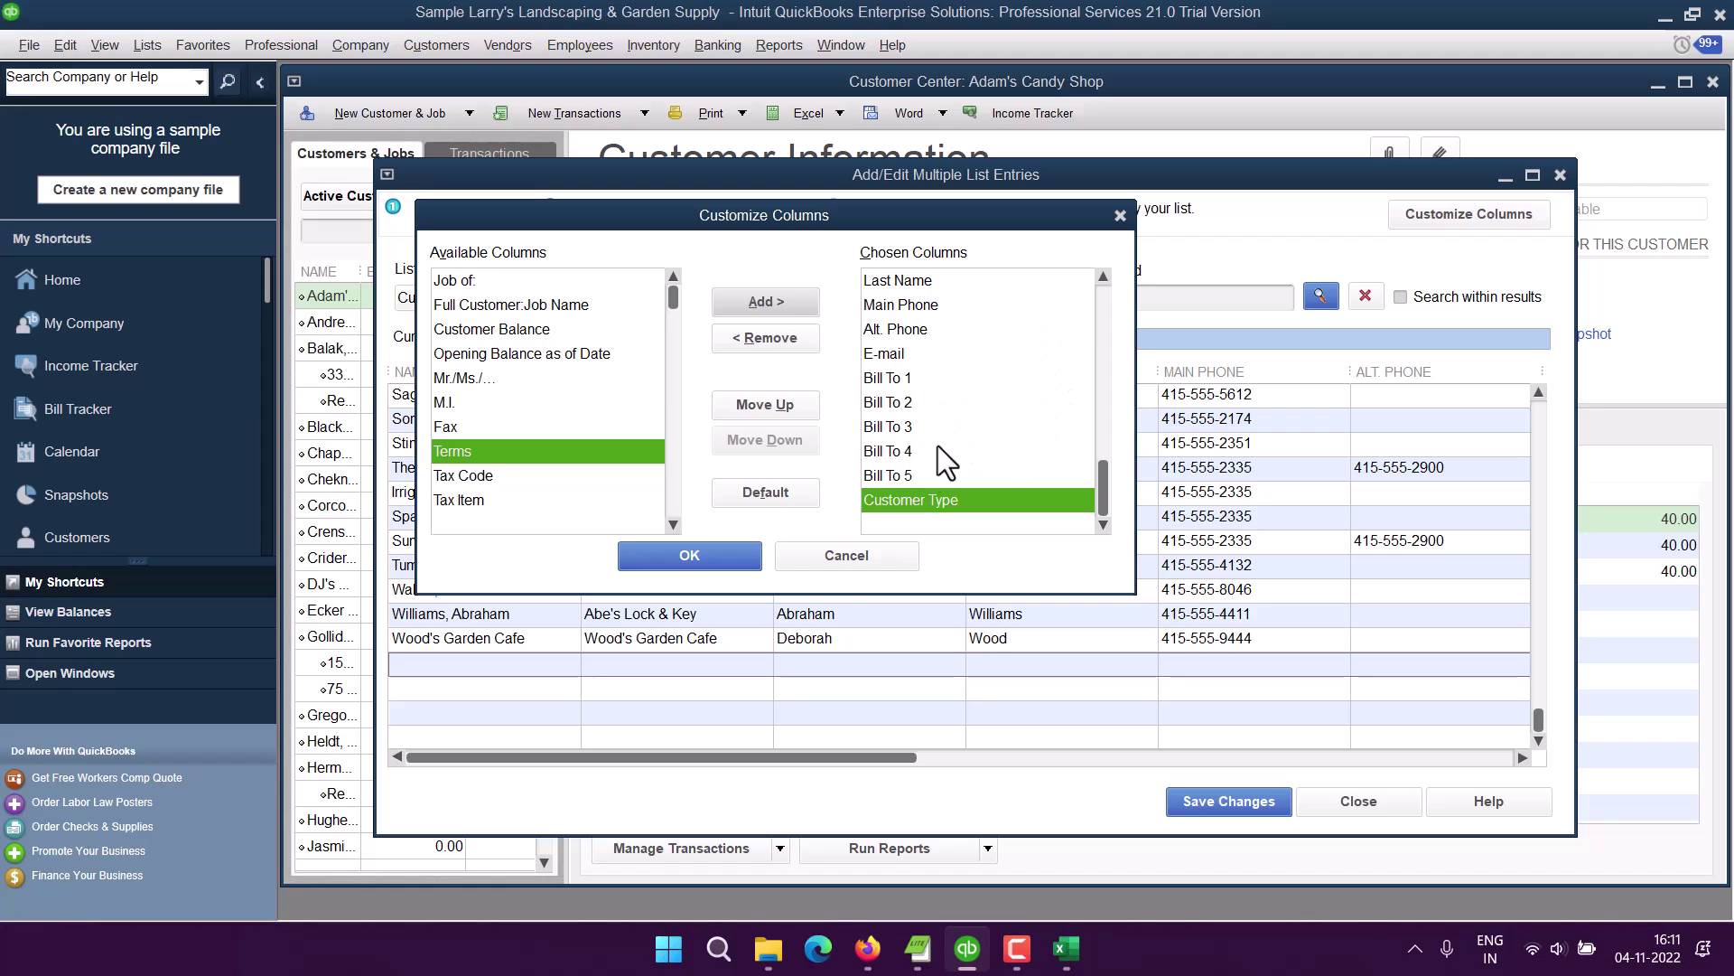
# Step: Move the Customer Type column up so it sits directly between Last Name and Main Phone
pyautogui.click(911, 494)
pyautogui.click(777, 402)
pyautogui.click(772, 399)
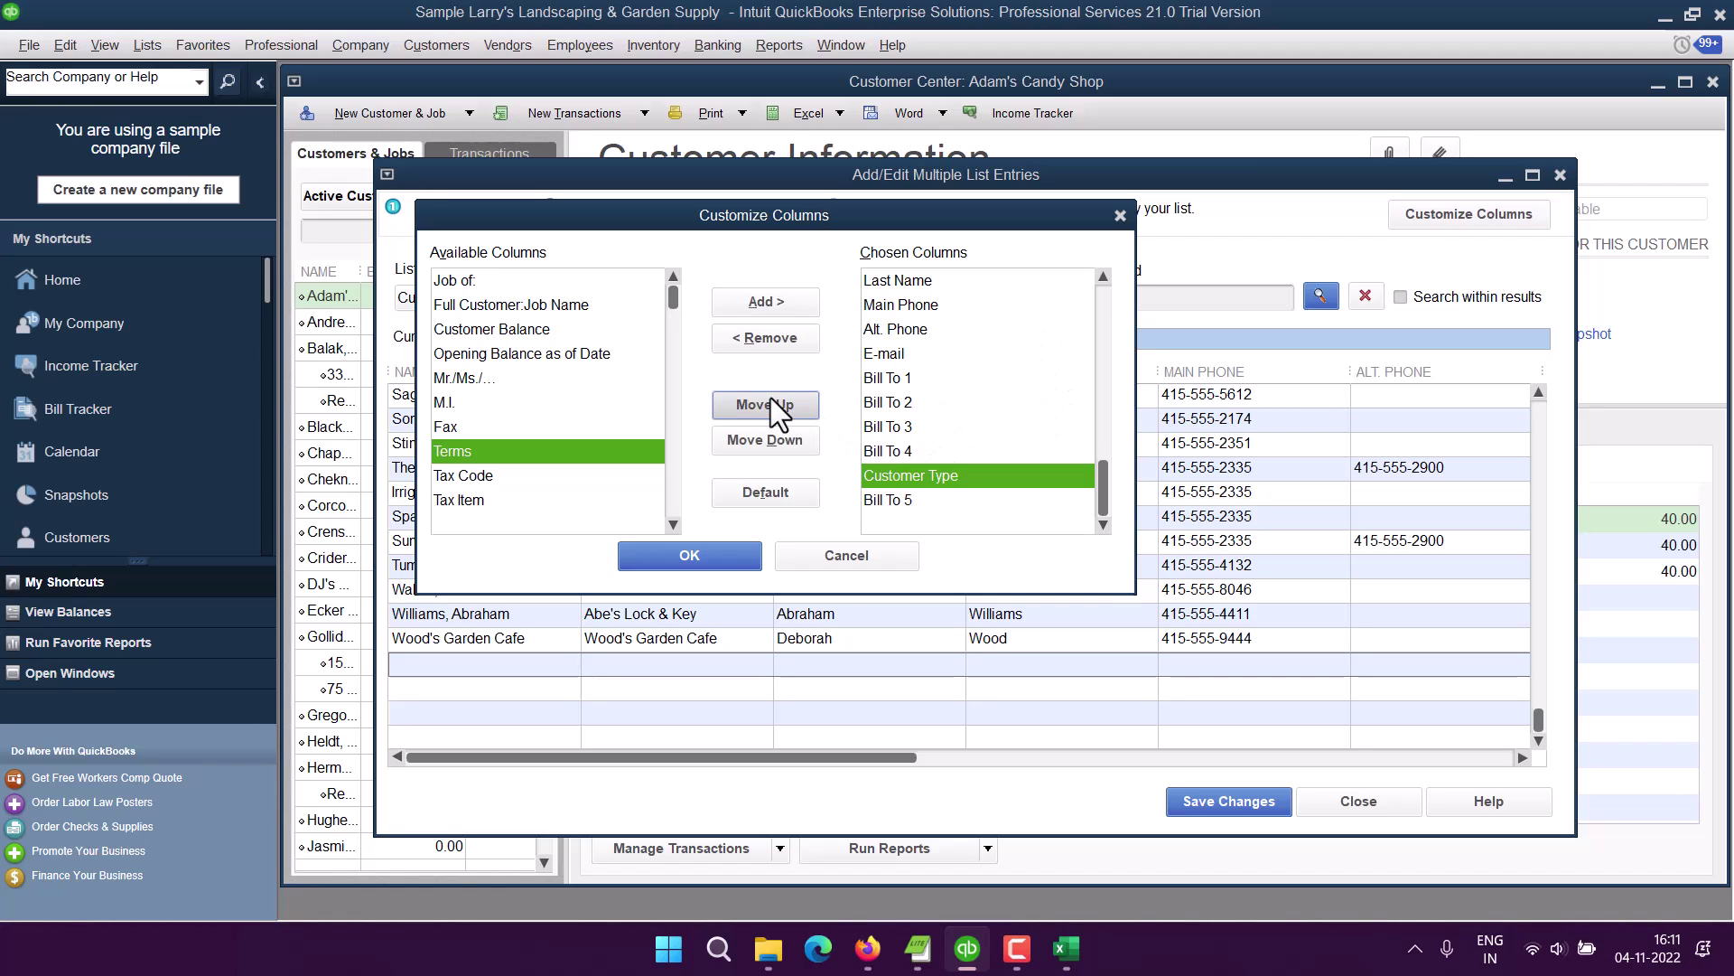
pyautogui.click(771, 399)
pyautogui.click(771, 398)
pyautogui.click(770, 398)
pyautogui.click(770, 398)
pyautogui.click(771, 398)
pyautogui.click(770, 398)
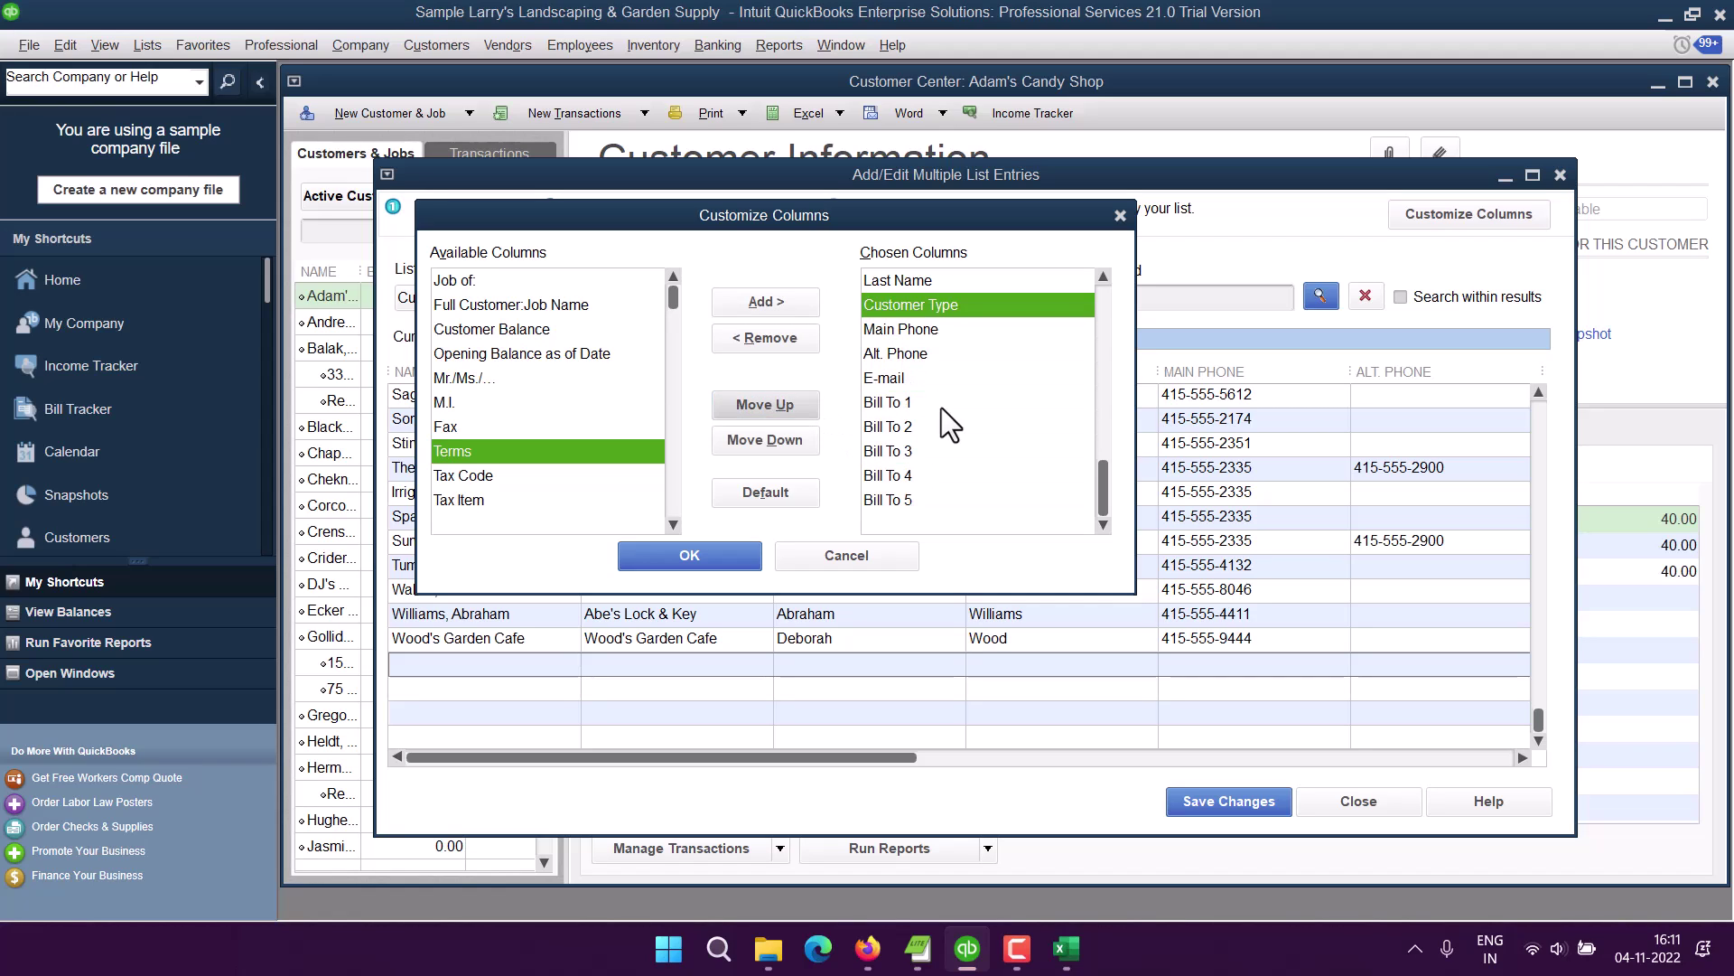
# Step: Remove Alt. Phone, Bill To 3, Bill To 4 and Bill To 5 from the chosen columns and apply the column layout
pyautogui.click(905, 355)
pyautogui.hotkey('alt', 'r')
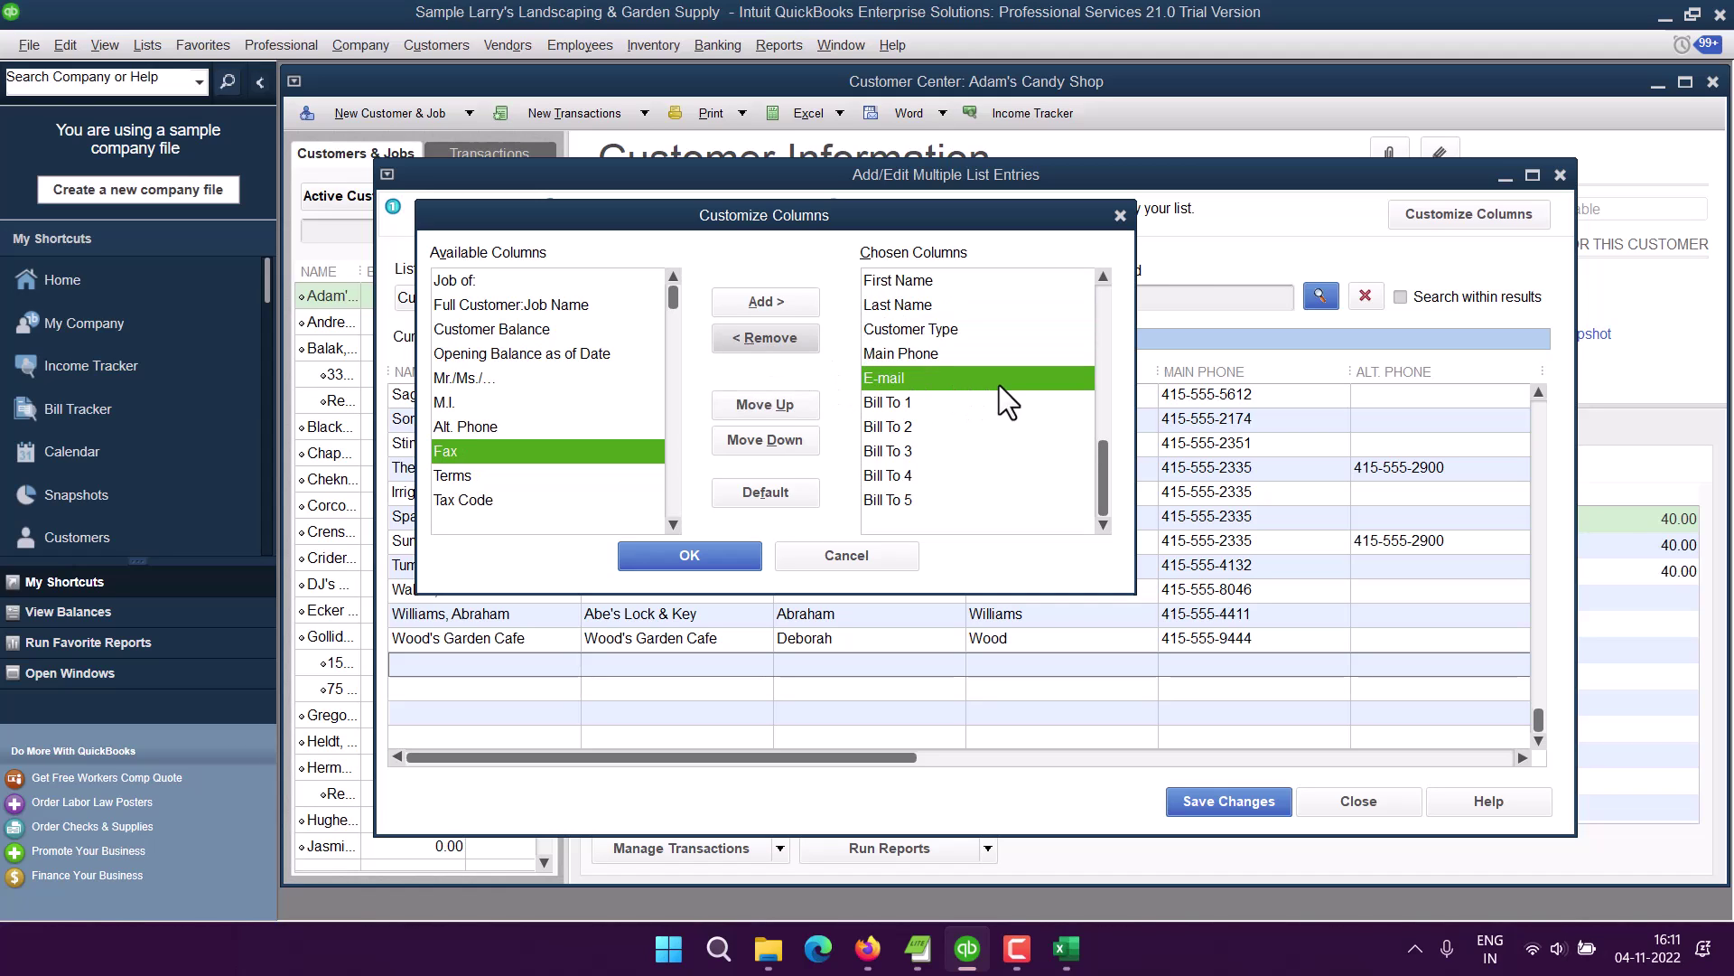
pyautogui.click(904, 403)
pyautogui.click(907, 427)
pyautogui.click(911, 454)
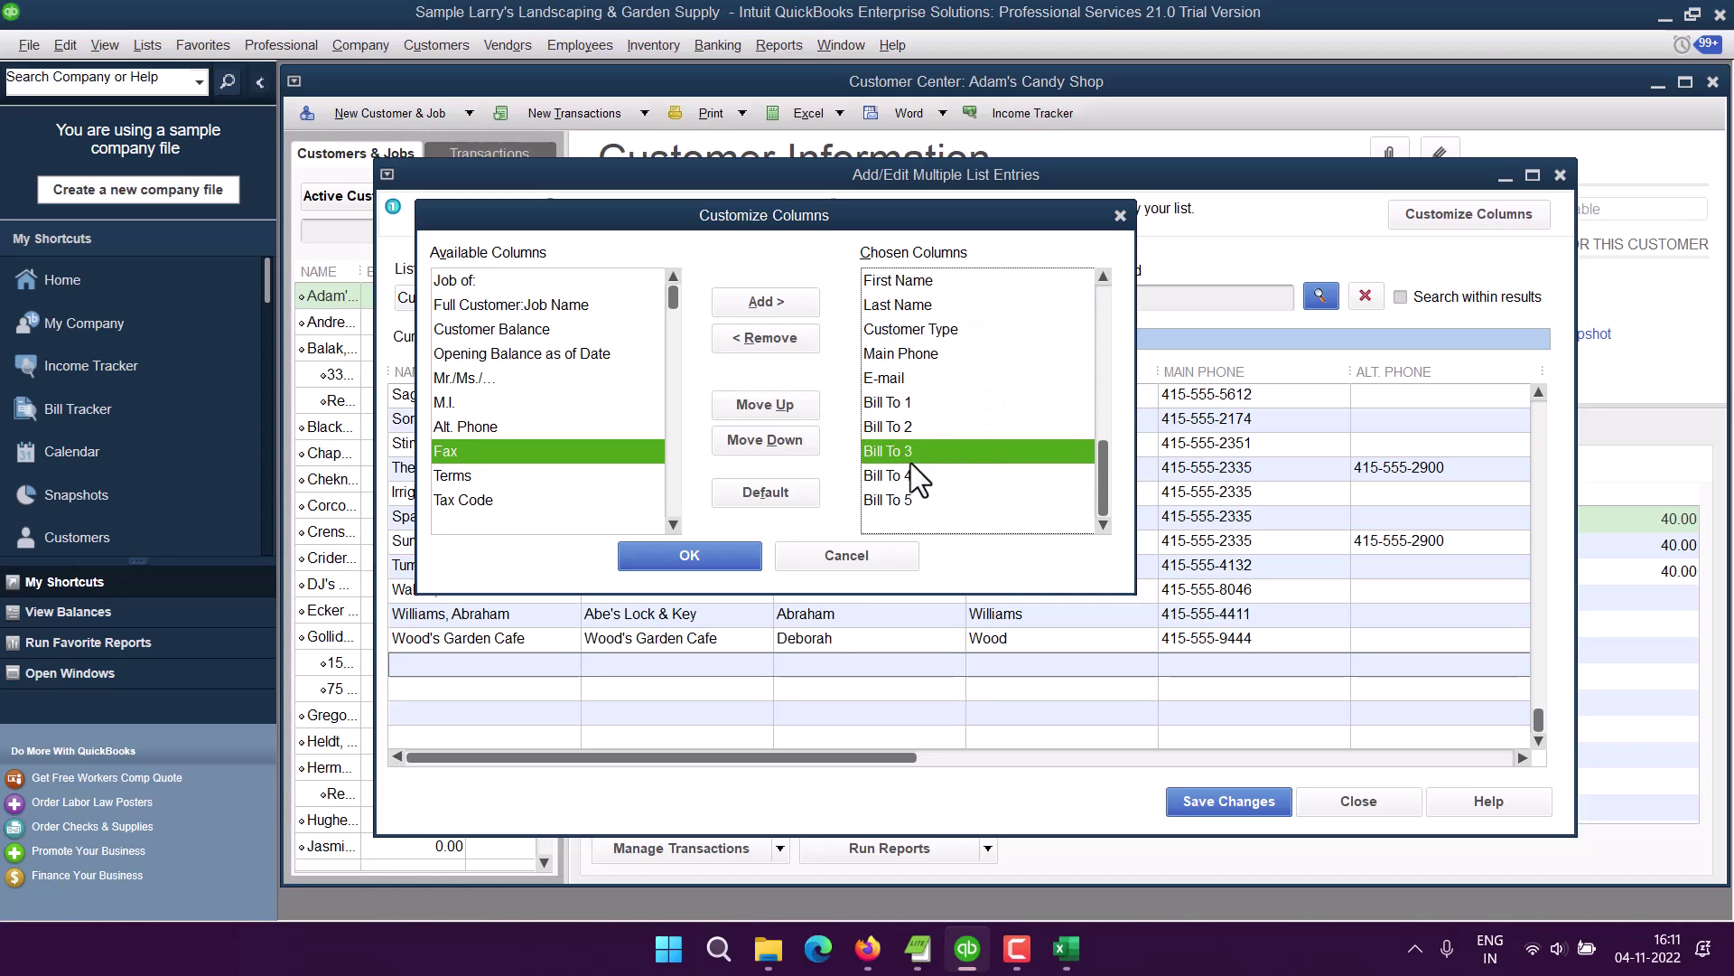
pyautogui.click(782, 343)
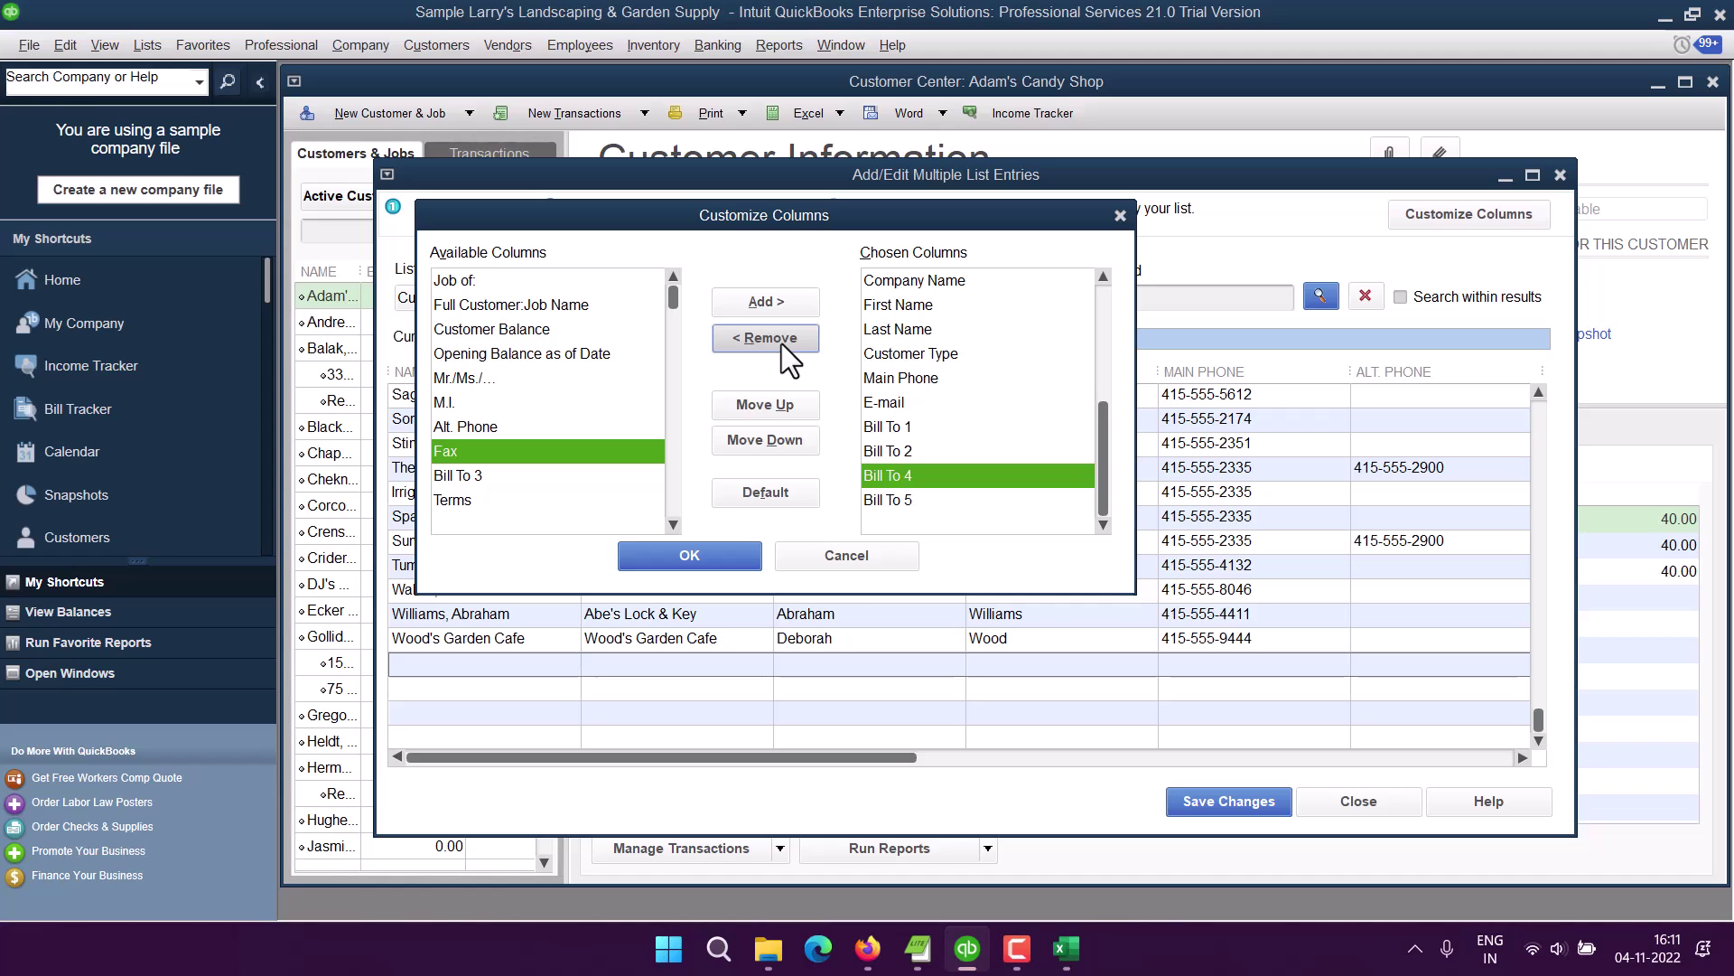
pyautogui.click(782, 343)
pyautogui.click(781, 343)
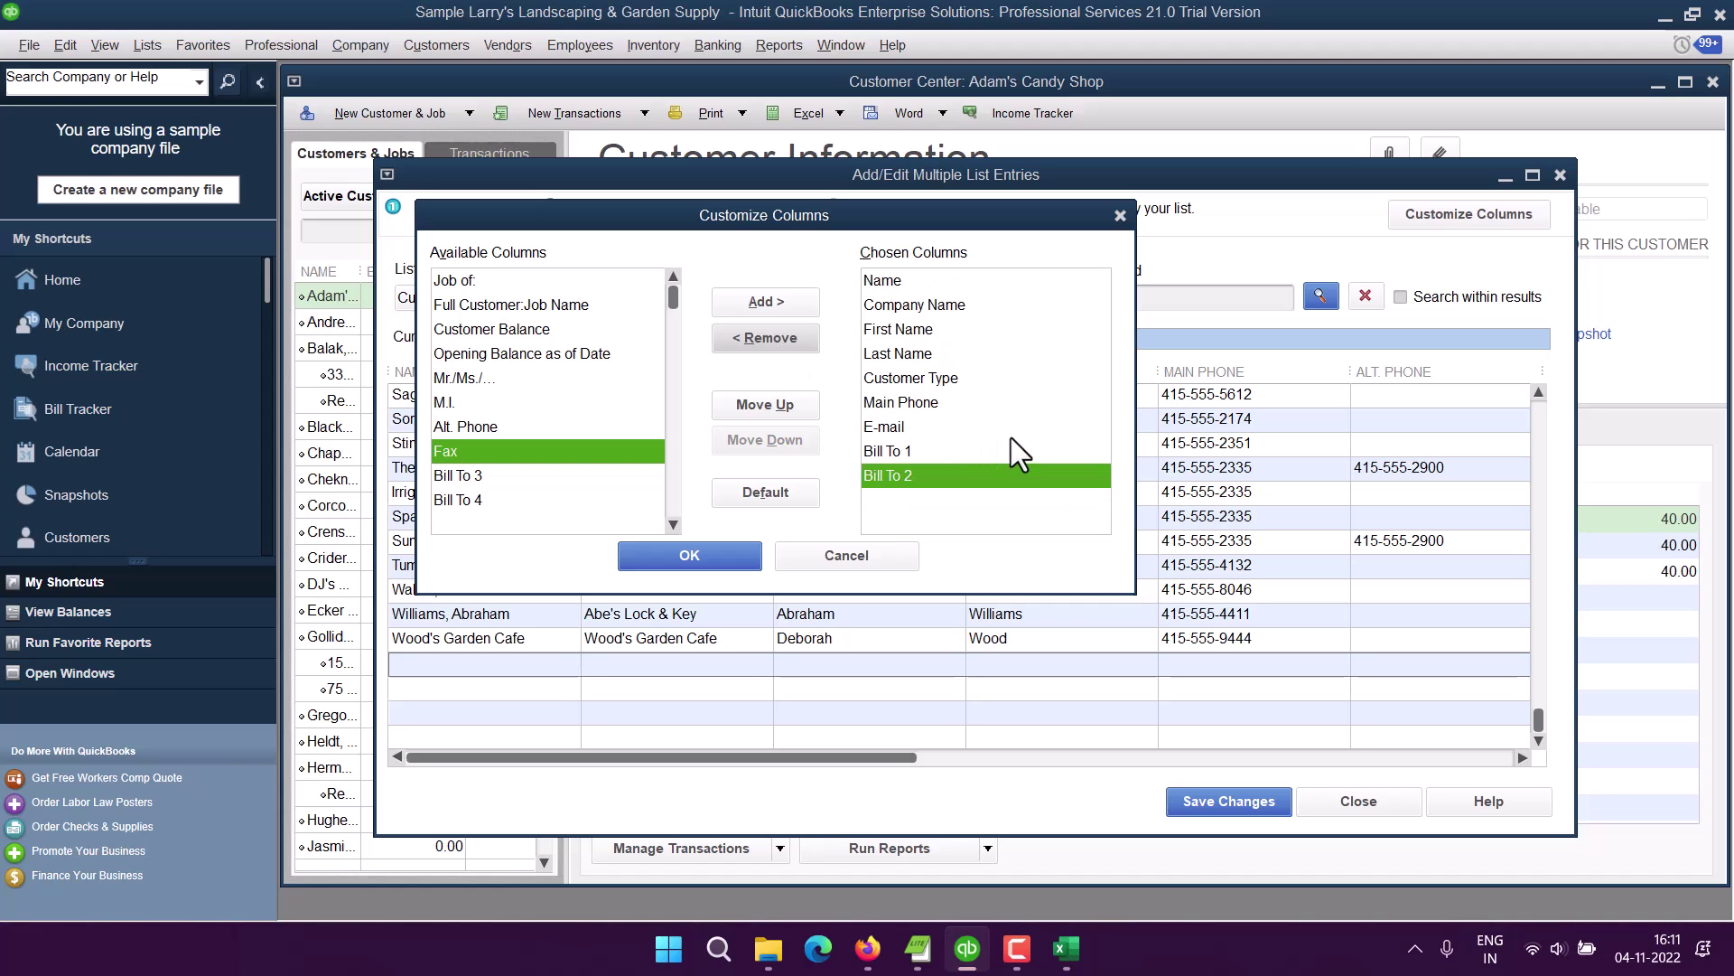
pyautogui.click(922, 278)
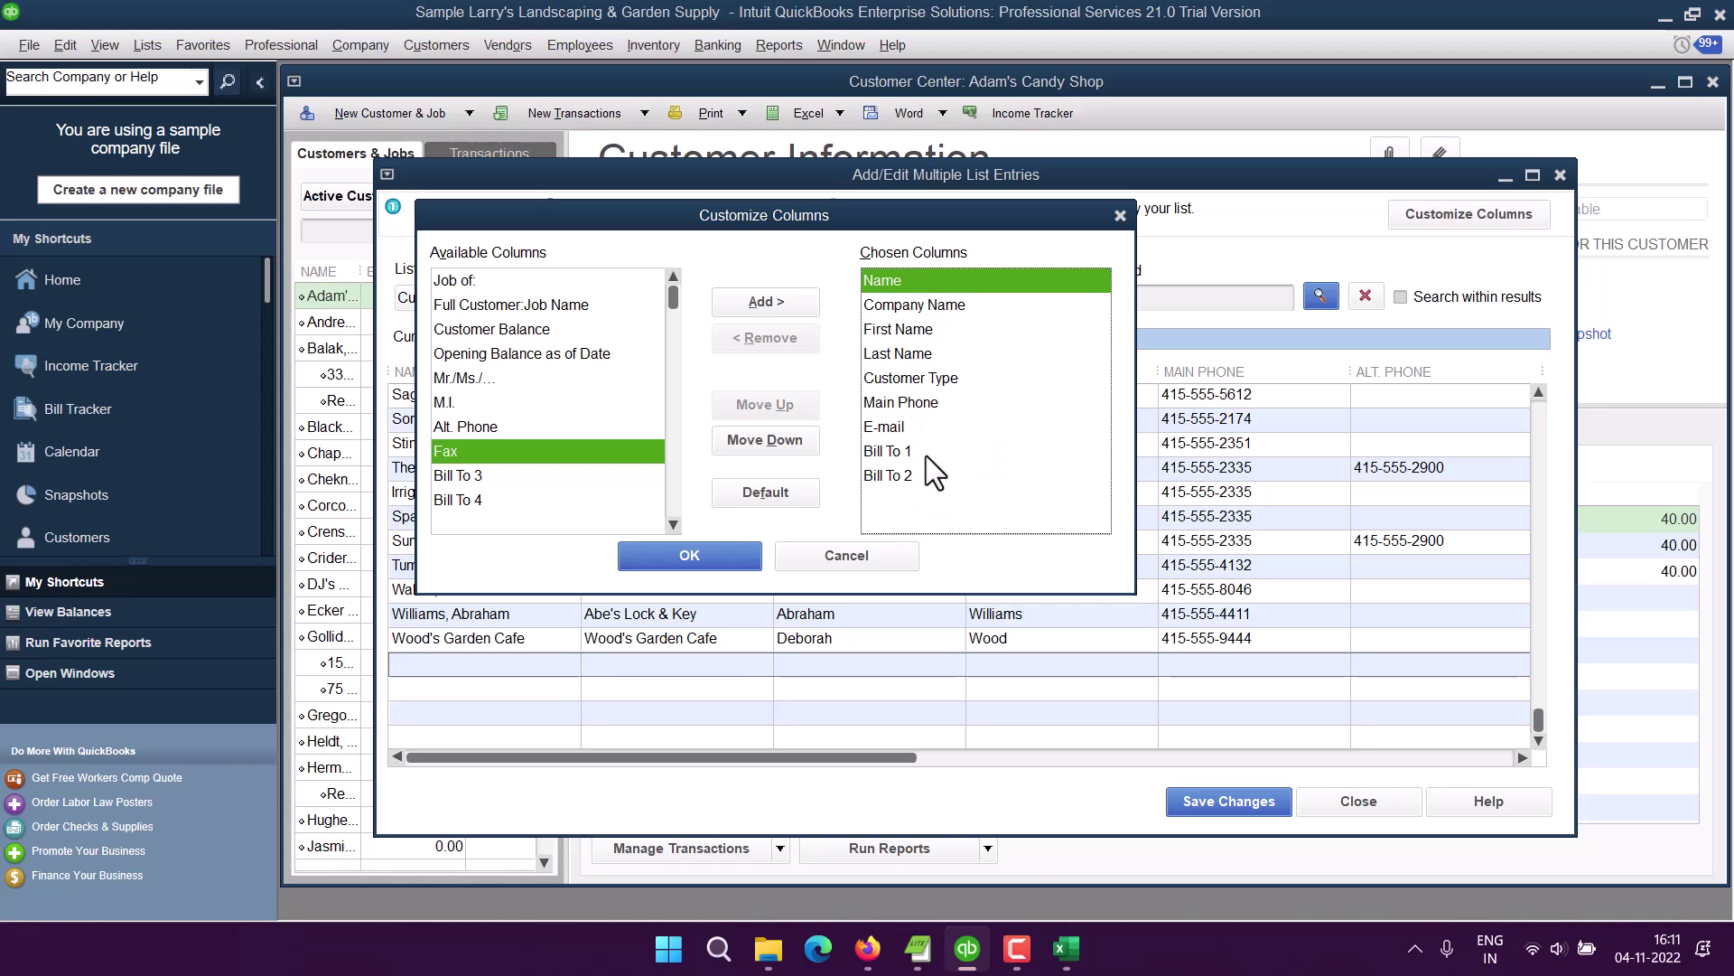
pyautogui.click(725, 553)
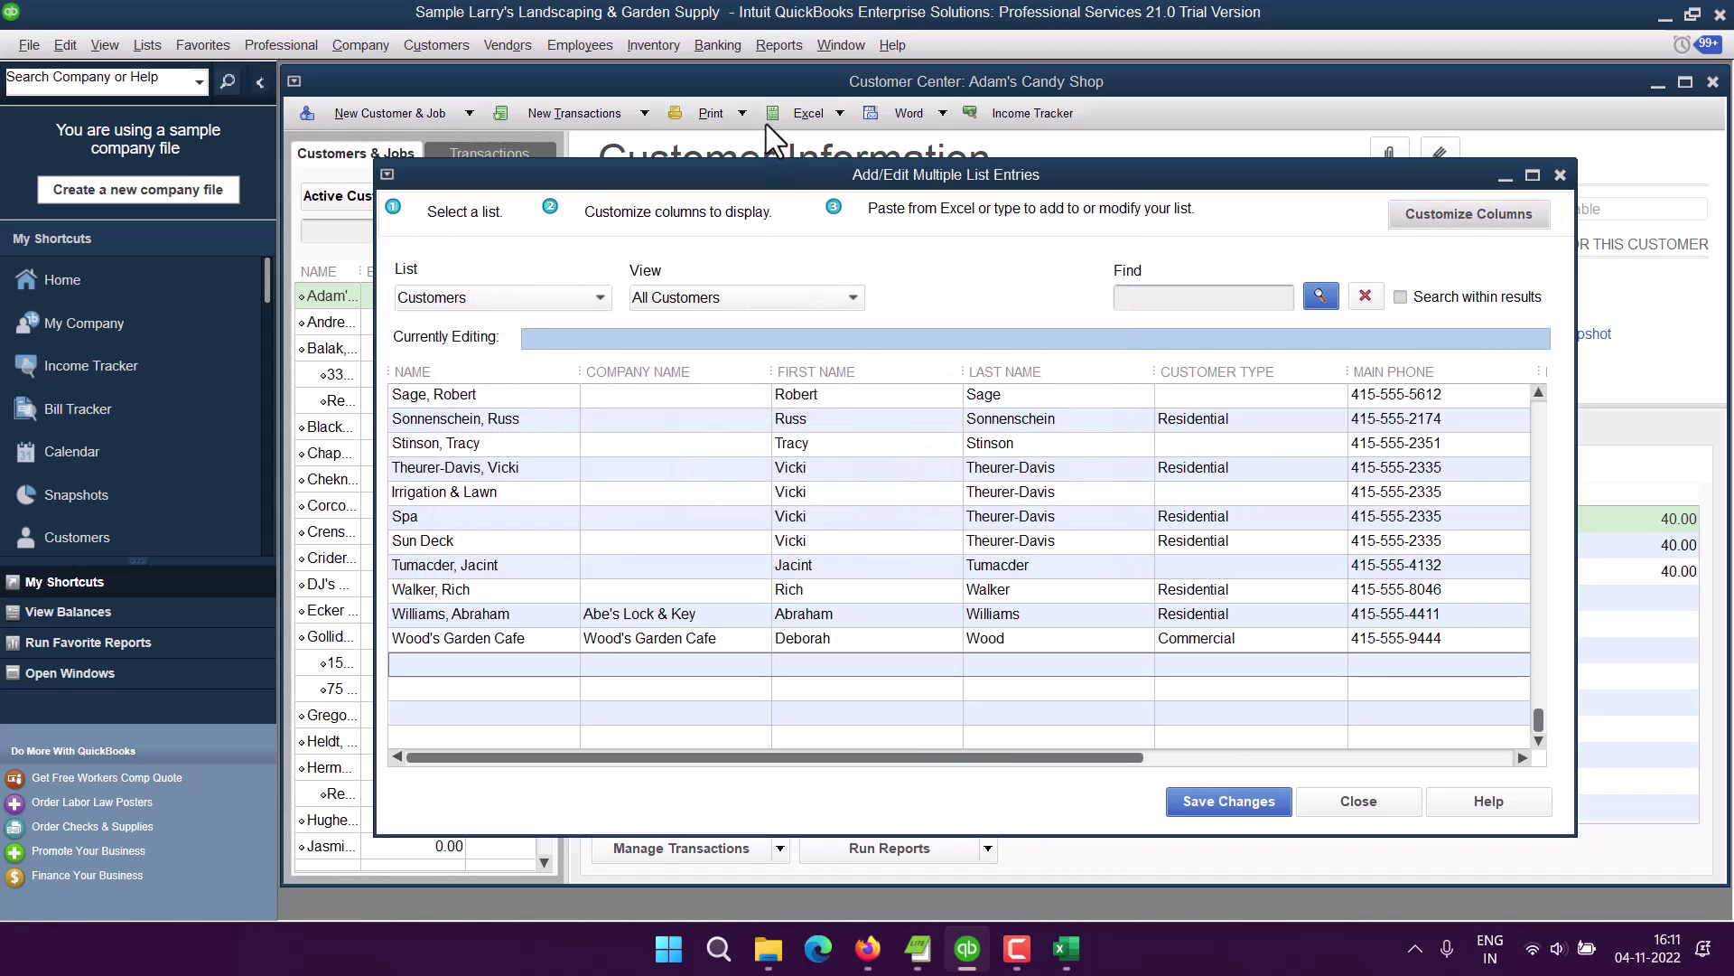
# Step: Reselect the name and email cells B2:D3 in Excel's users.csv and switch back to the QuickBooks customer entry grid
pyautogui.moveTo(821, 175); pyautogui.dragTo(750, 177)
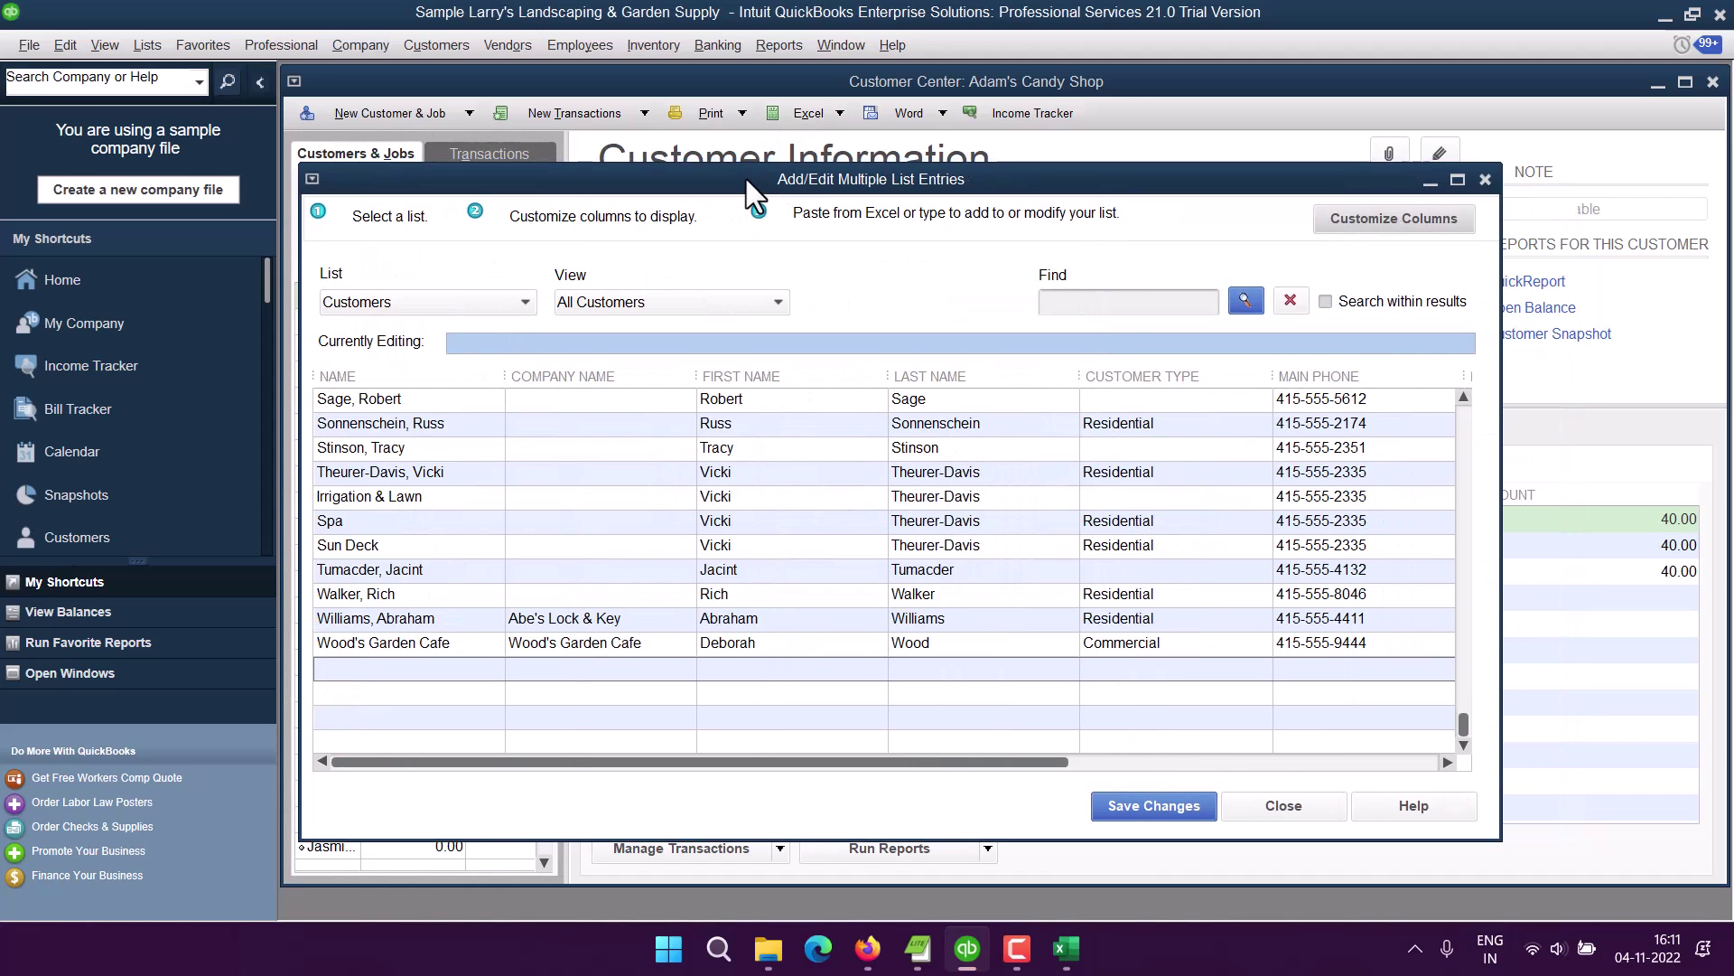
pyautogui.click(1067, 948)
pyautogui.click(172, 439)
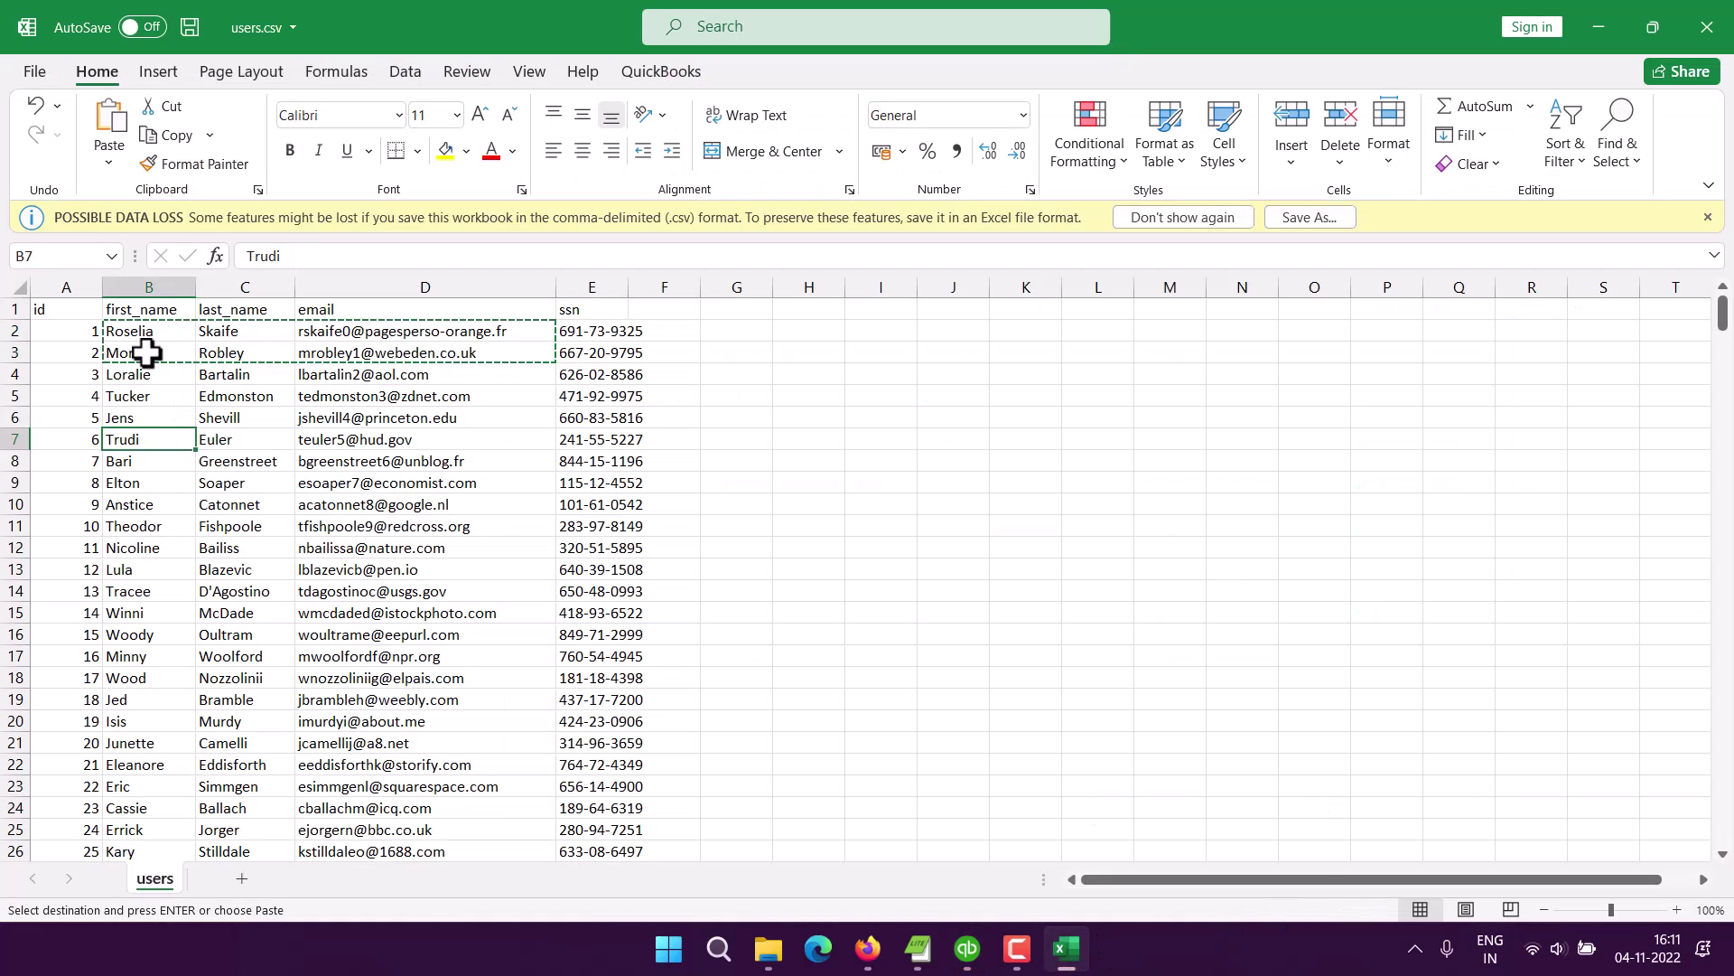
pyautogui.click(136, 336)
pyautogui.moveTo(136, 338); pyautogui.dragTo(496, 353)
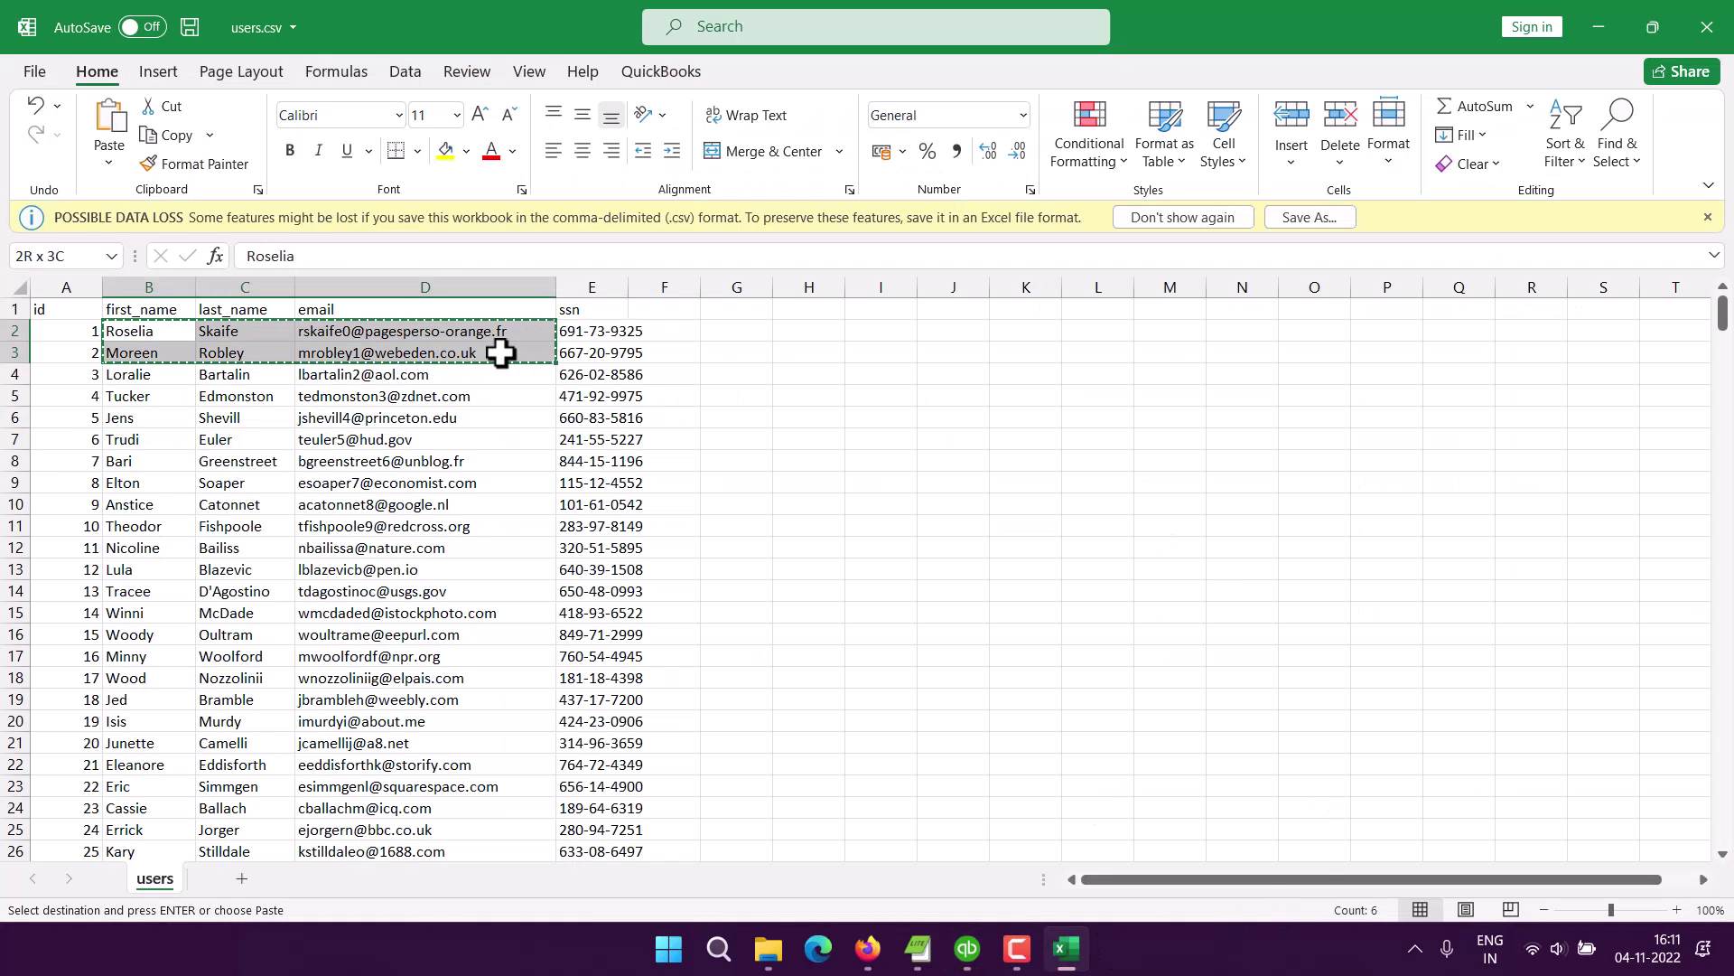
pyautogui.click(972, 950)
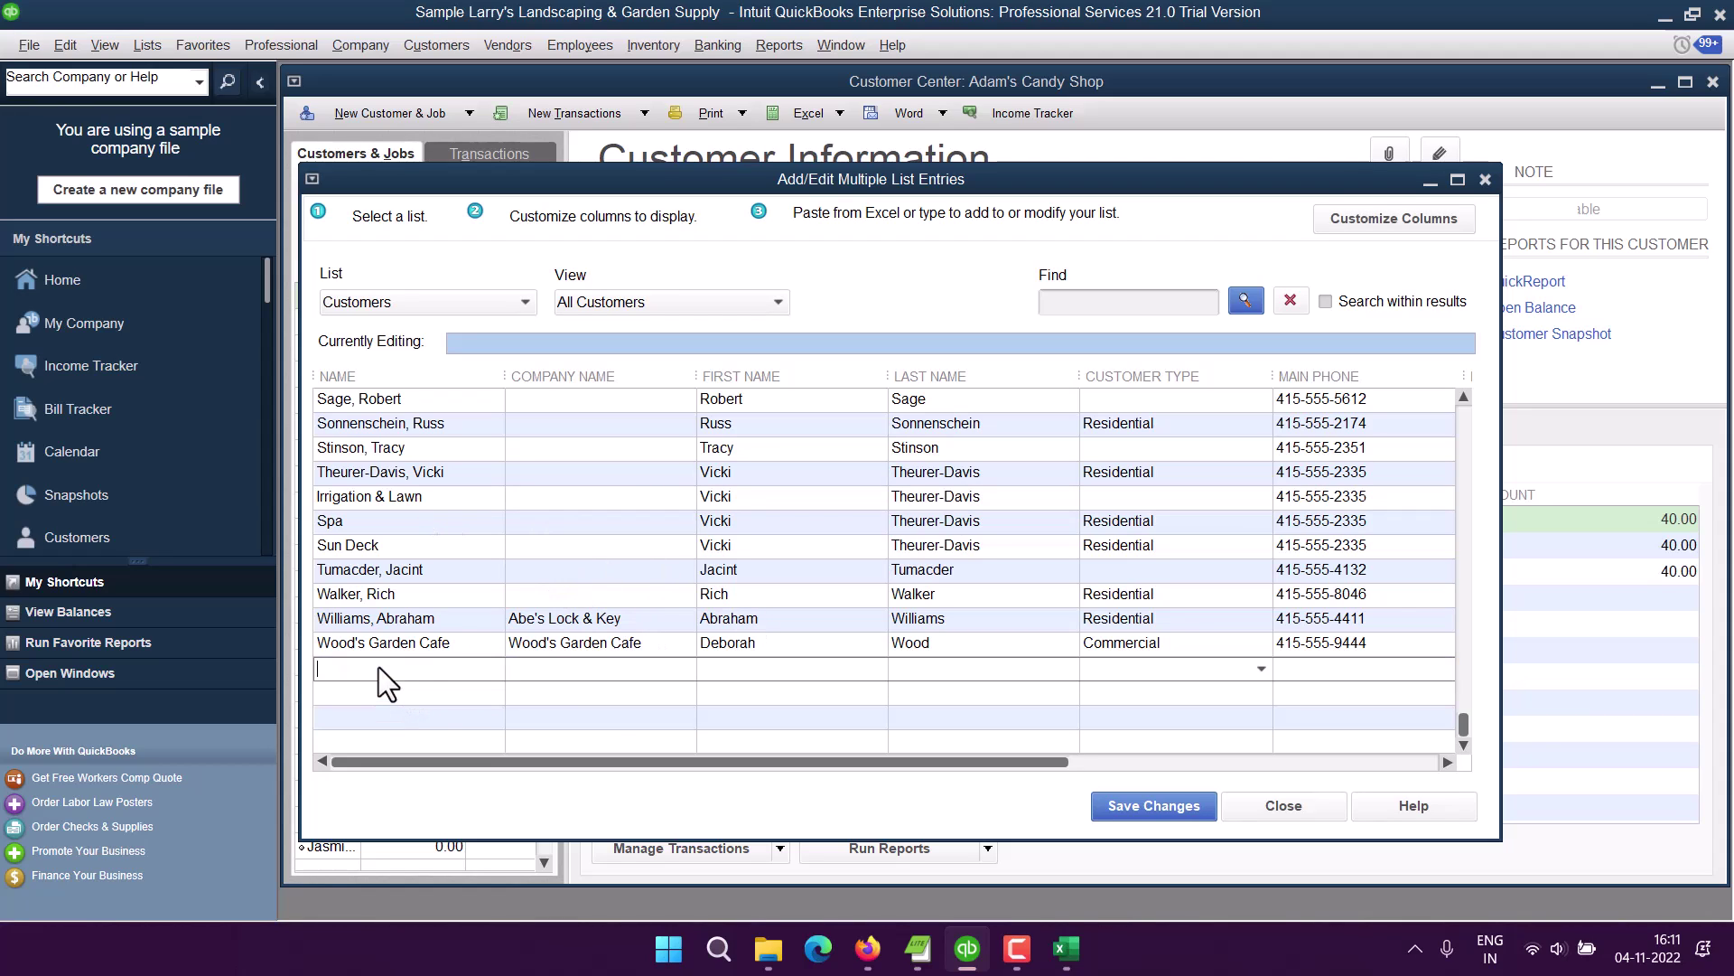
pyautogui.click(606, 693)
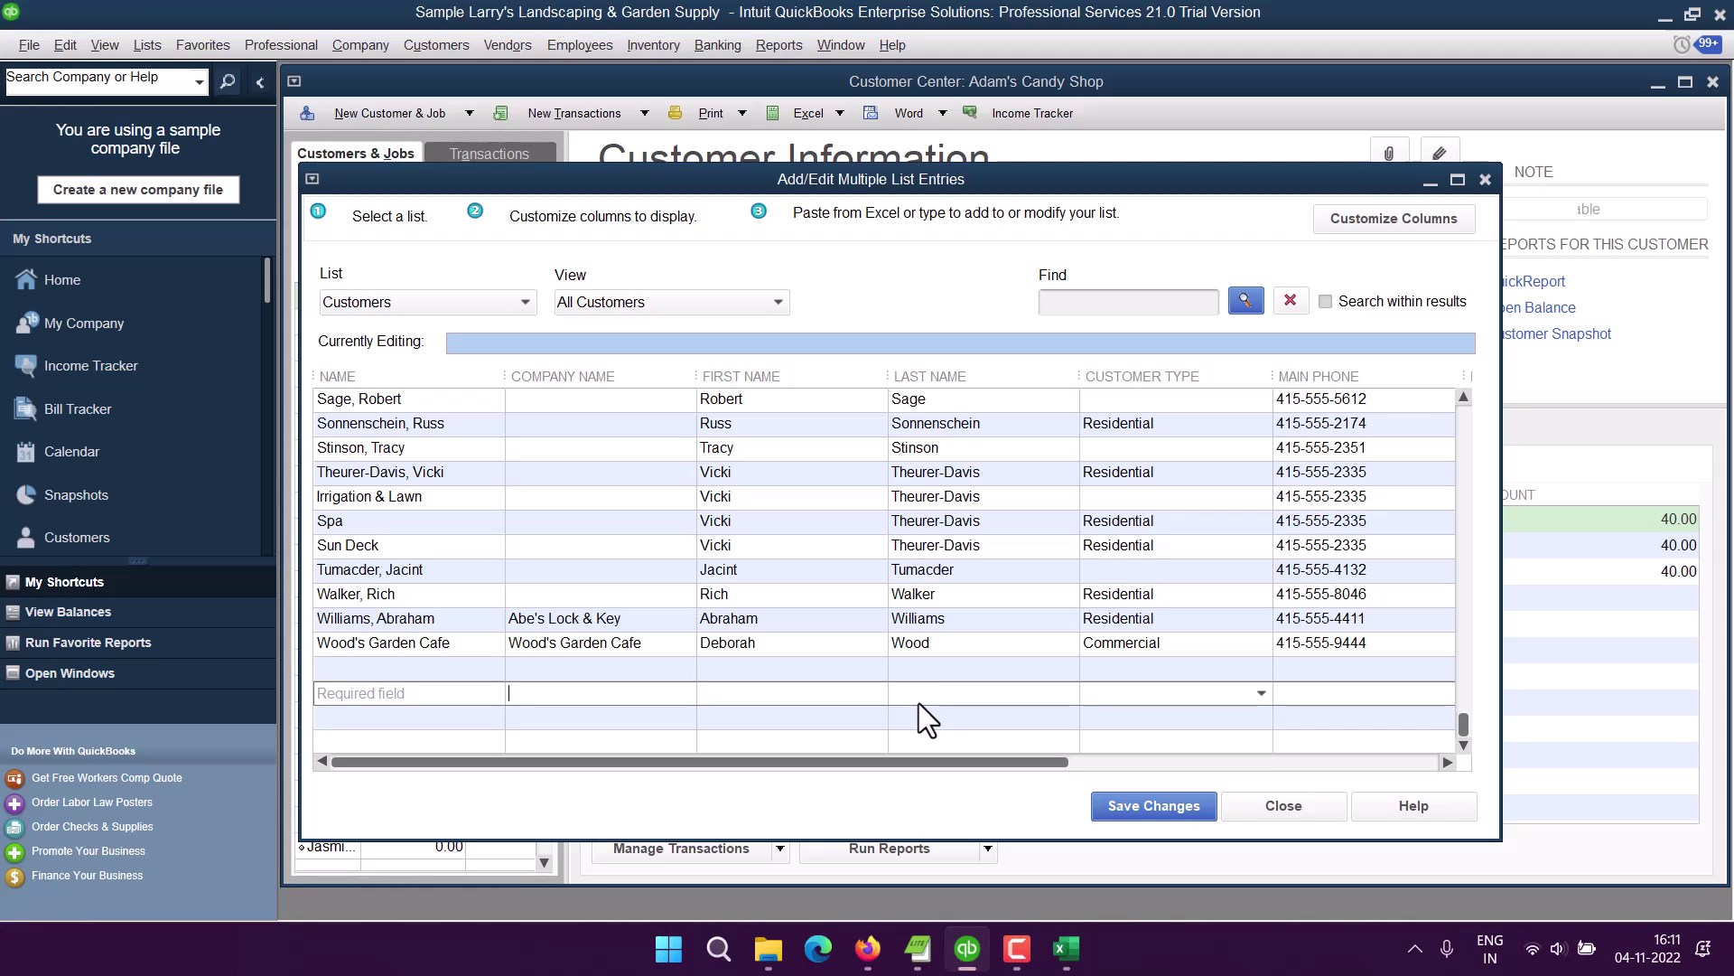
pyautogui.click(717, 666)
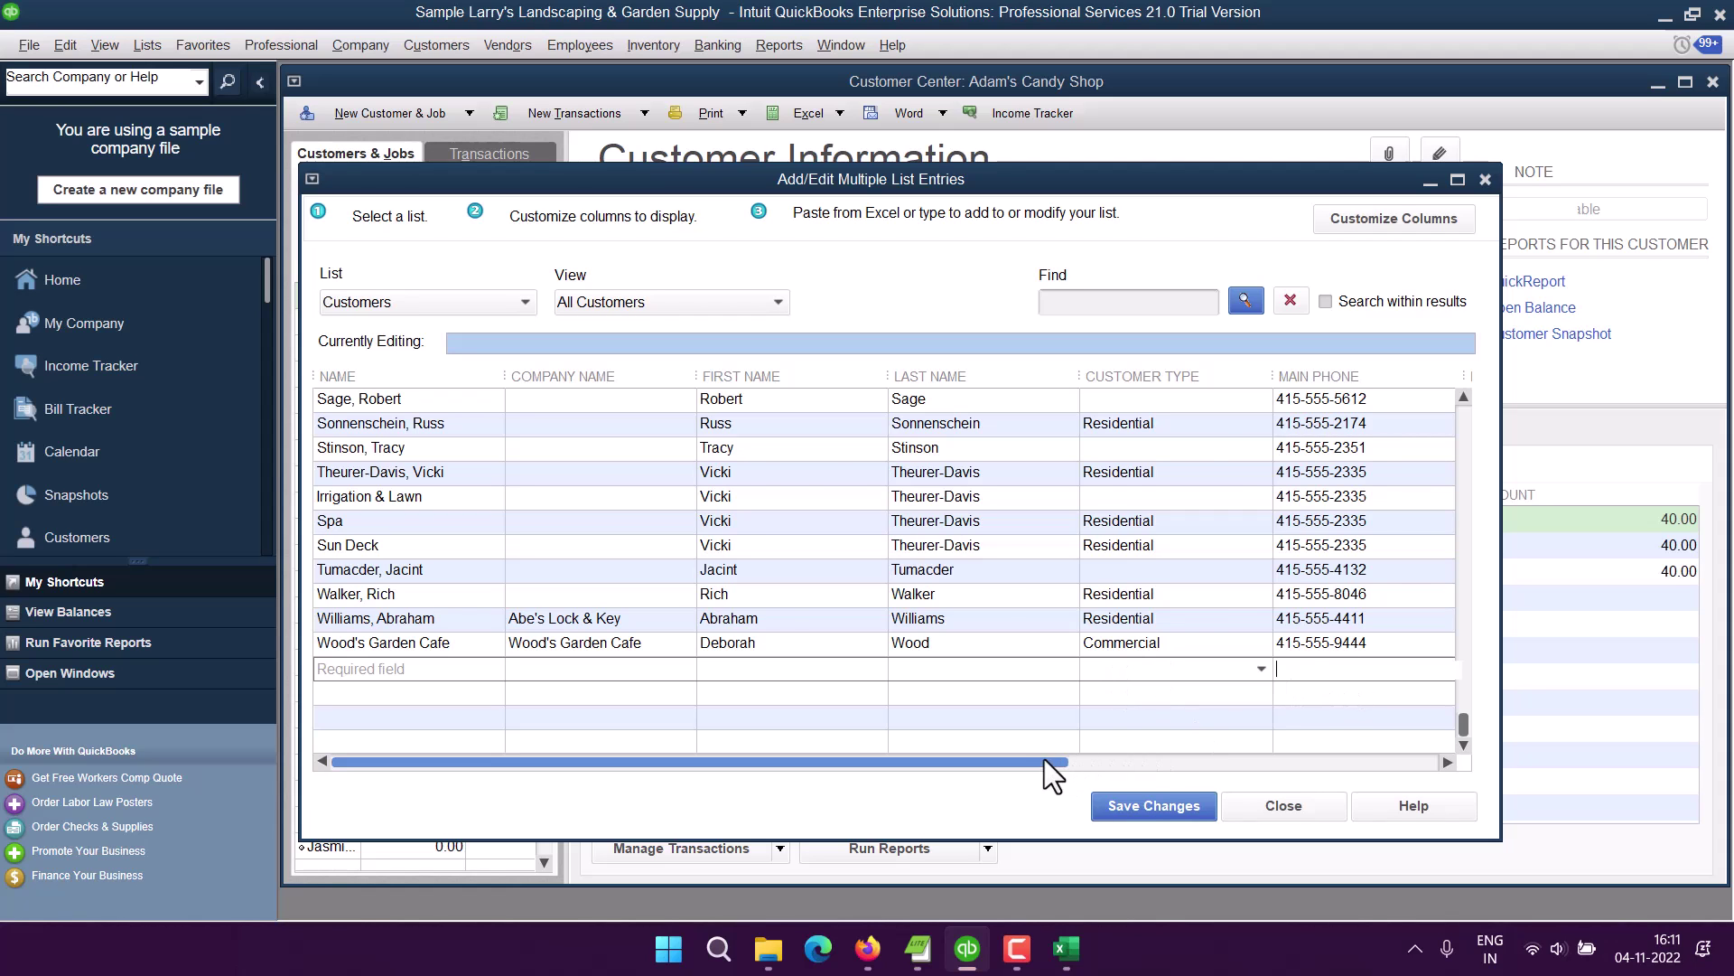
pyautogui.moveTo(1045, 762); pyautogui.dragTo(815, 771)
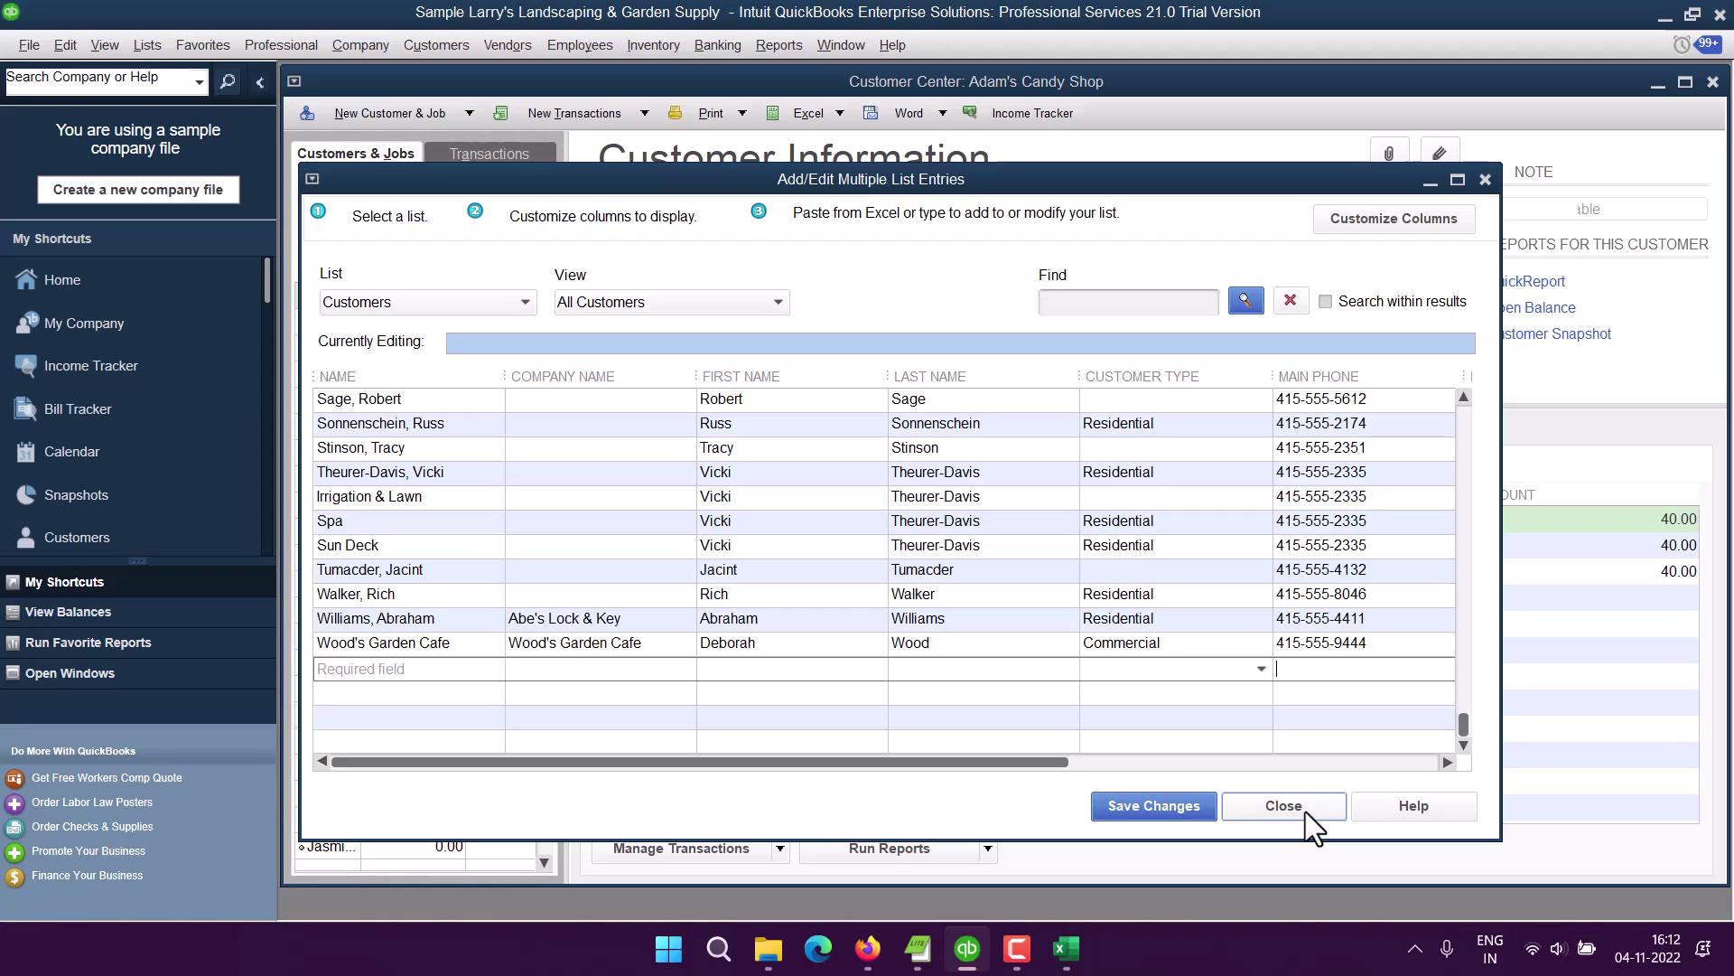
# Step: Close the Add/Edit Multiple List Entries window without saving the unsaved customers
pyautogui.click(1276, 810)
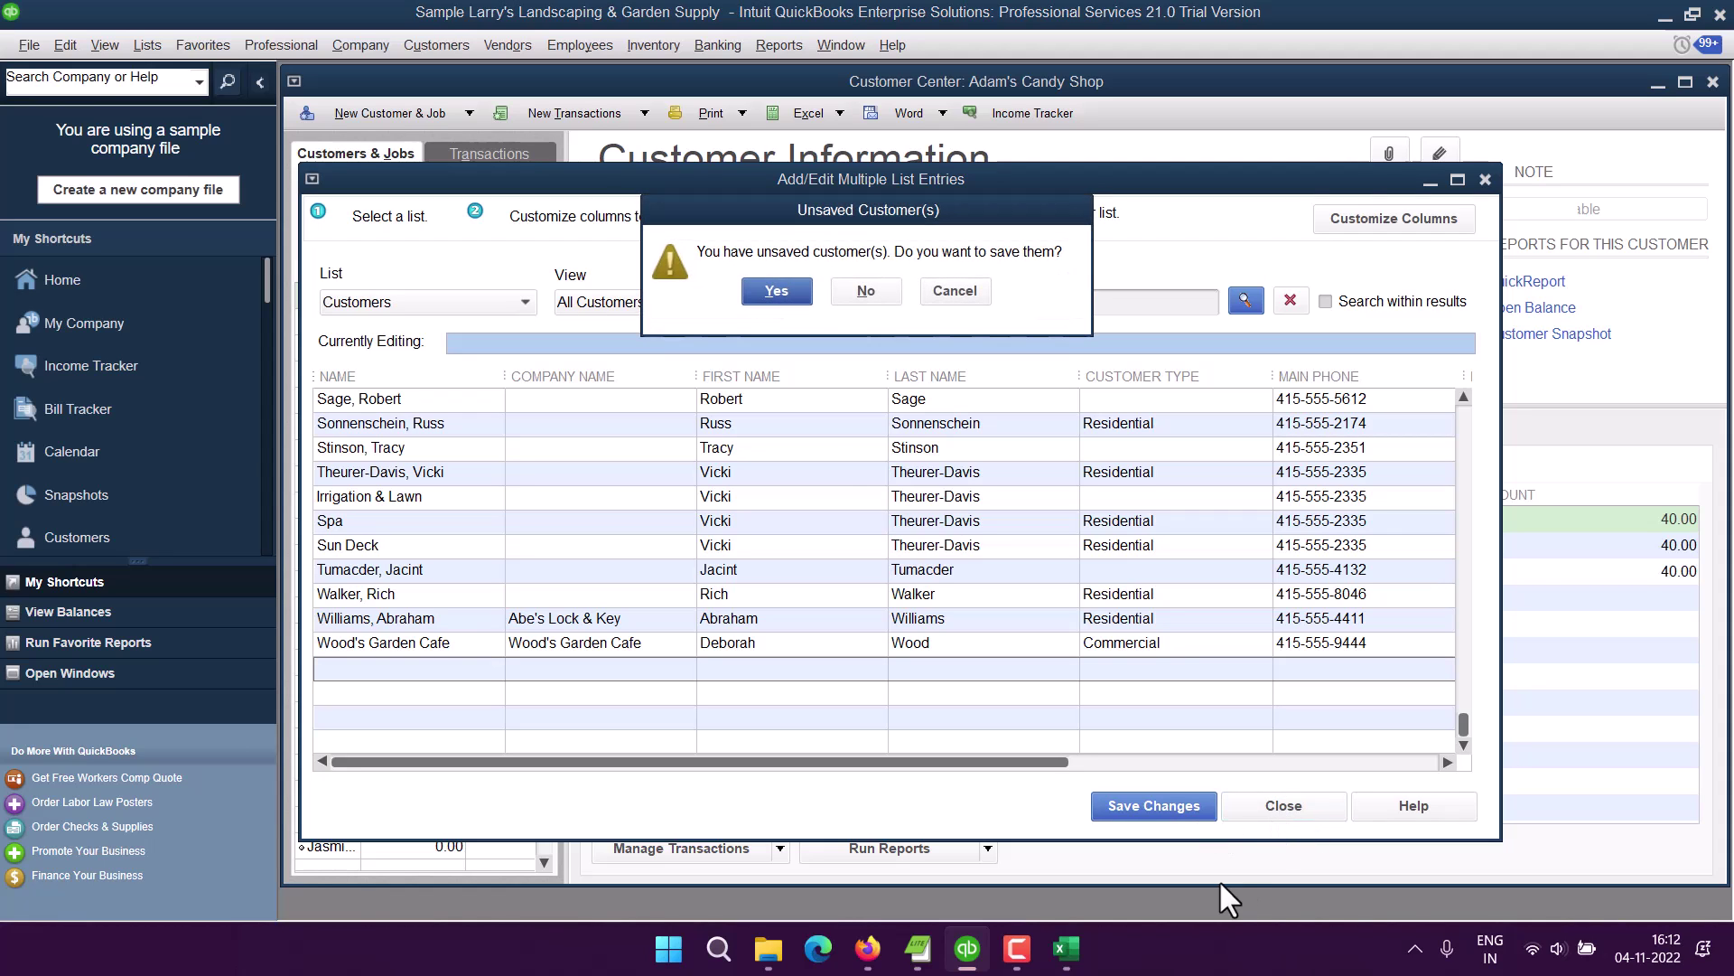
pyautogui.click(865, 291)
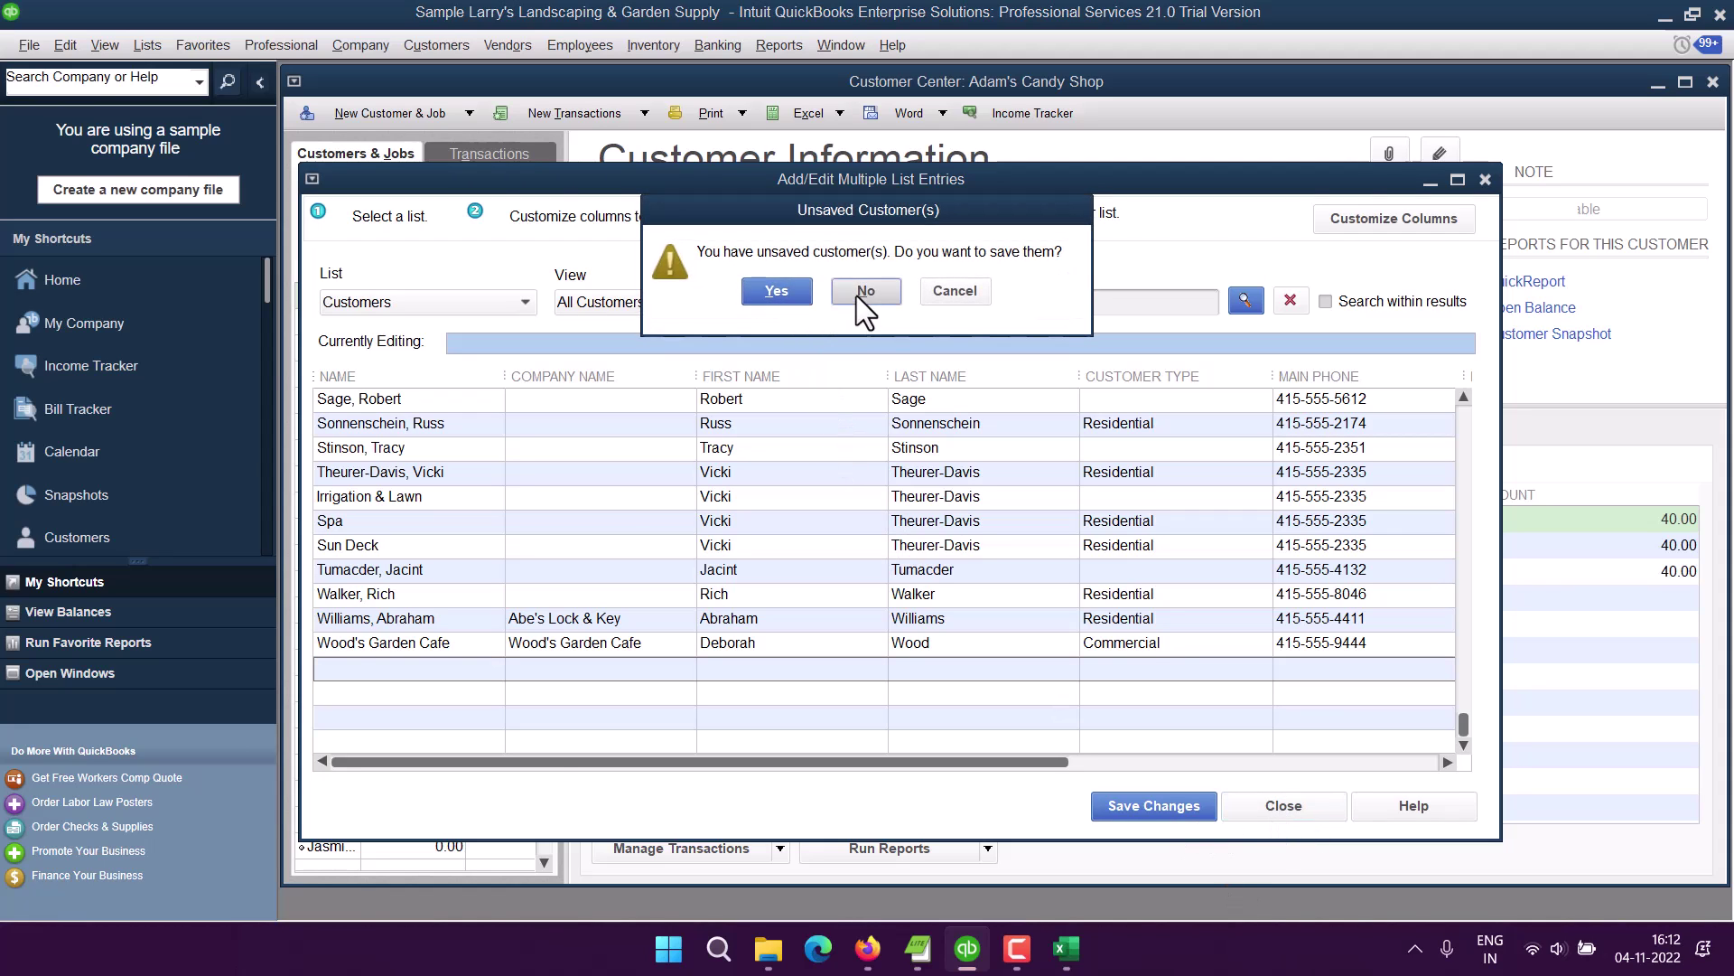